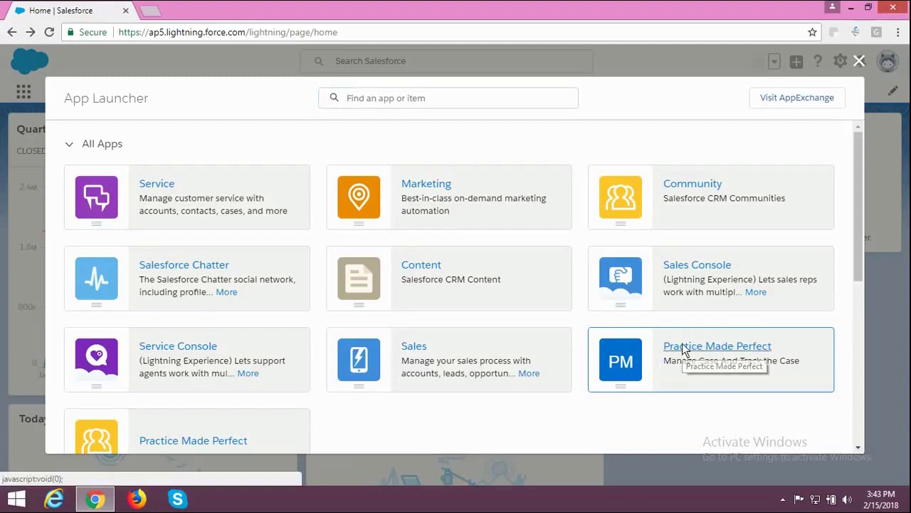
# Step: Open the Practice Made Perfect app and review its dashboard from the summary tiles and quick actions down to the Time section
pyautogui.click(679, 359)
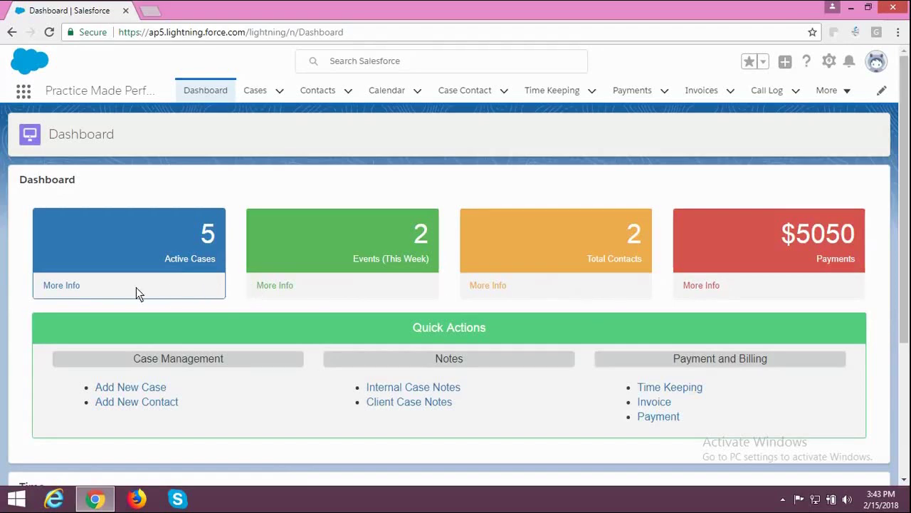
pyautogui.scroll(-1, 120, 295)
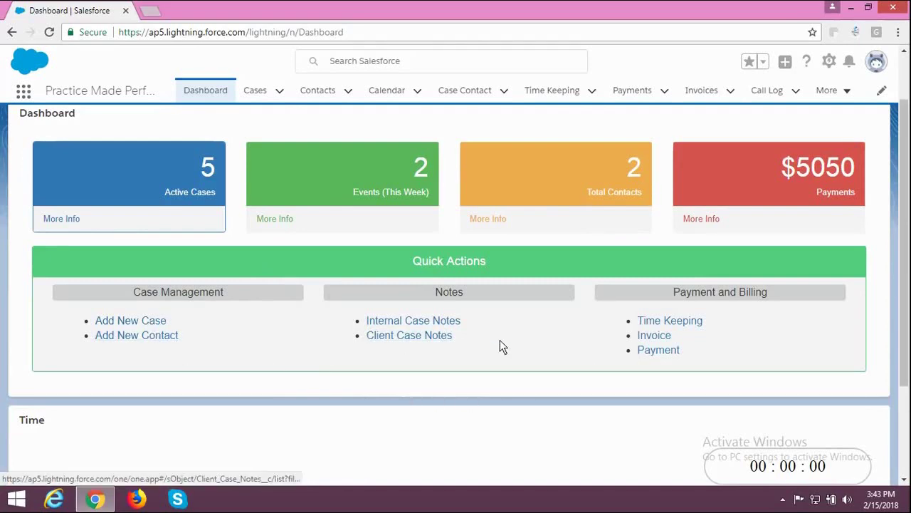
pyautogui.scroll(-1, 500, 340)
pyautogui.scroll(1, 499, 346)
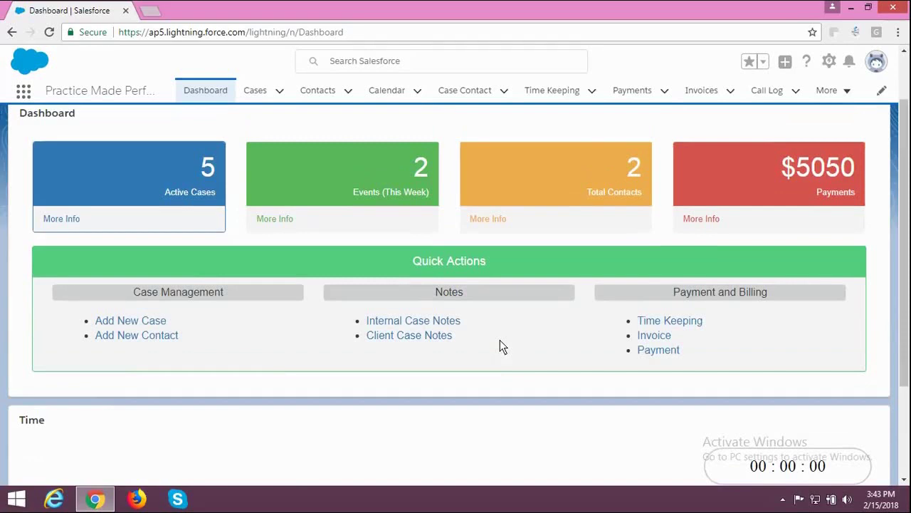
pyautogui.scroll(-2, 503, 348)
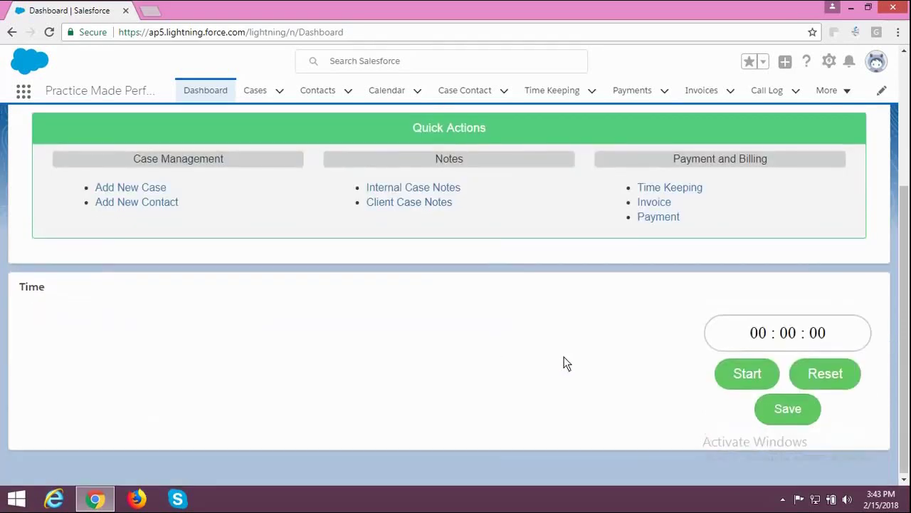
# Step: Start the dashboard timer and bring up its New Time Keeping form for saving time, closing the form without an entry
pyautogui.click(746, 375)
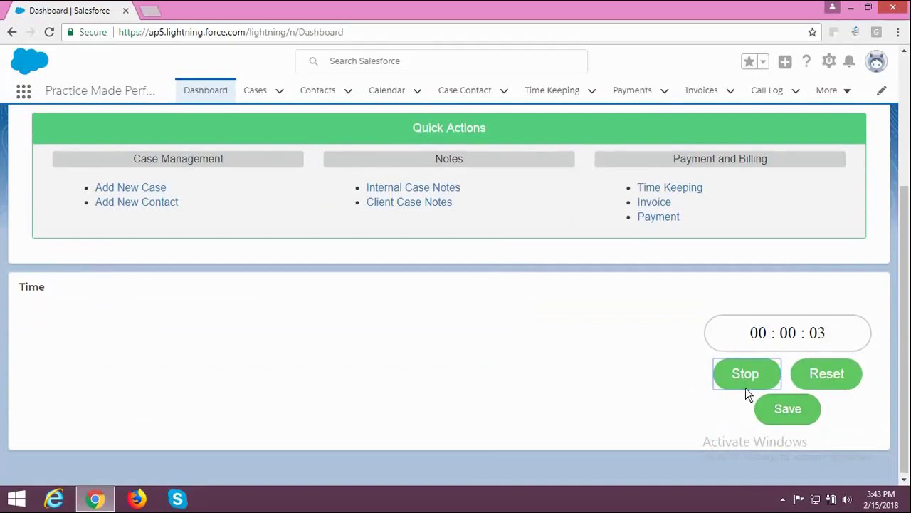
pyautogui.click(796, 411)
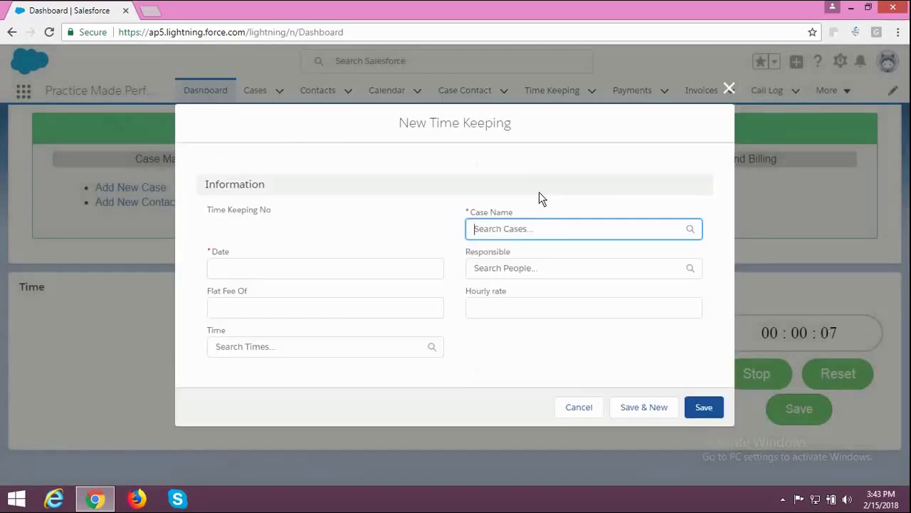
pyautogui.click(562, 198)
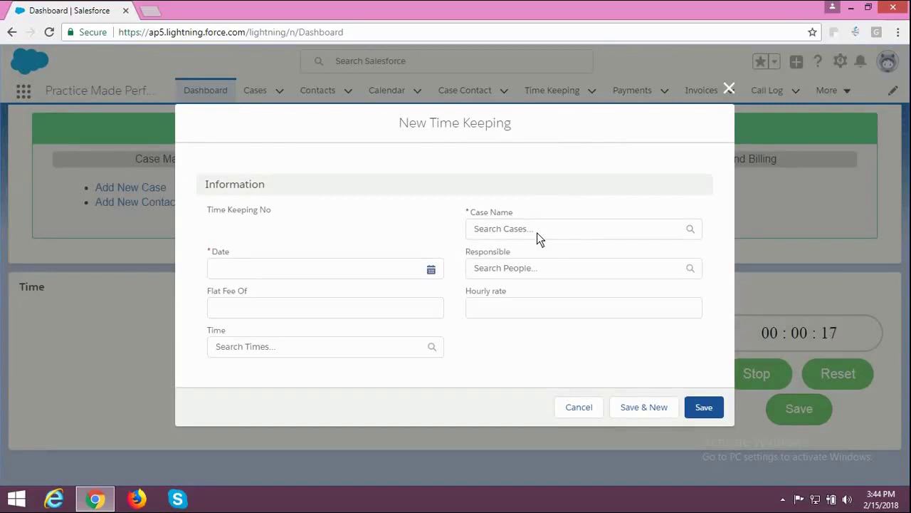
pyautogui.click(729, 84)
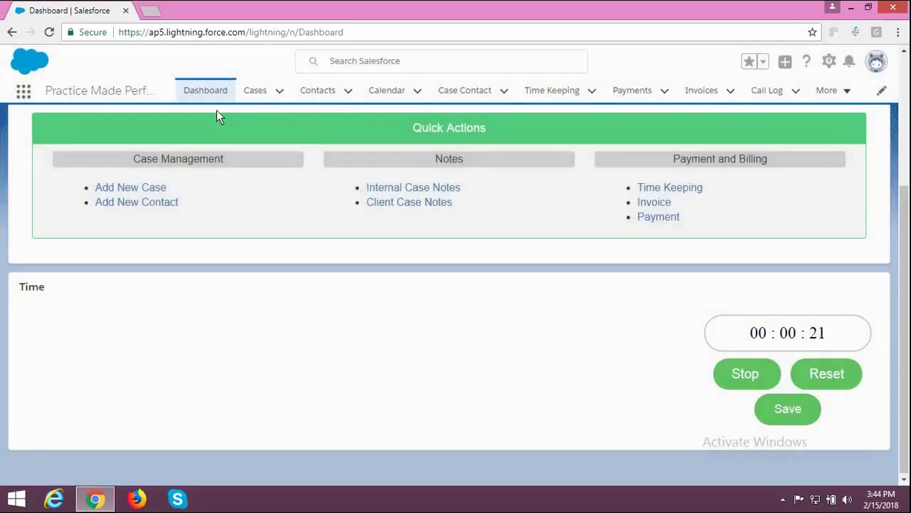
# Step: Show the Cases list and examine the blank New Cases form through the Case Number section, discarding it without saving
pyautogui.click(256, 92)
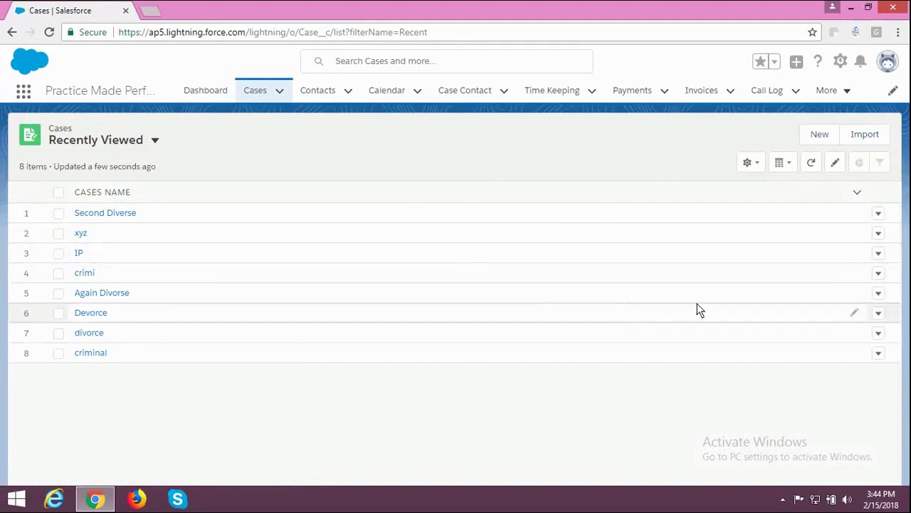
pyautogui.click(820, 138)
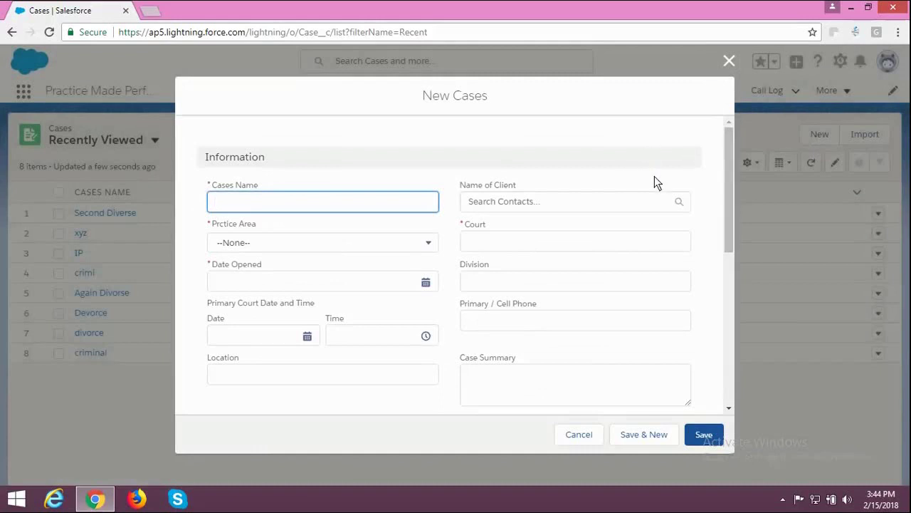
pyautogui.moveTo(727, 221); pyautogui.dragTo(729, 375)
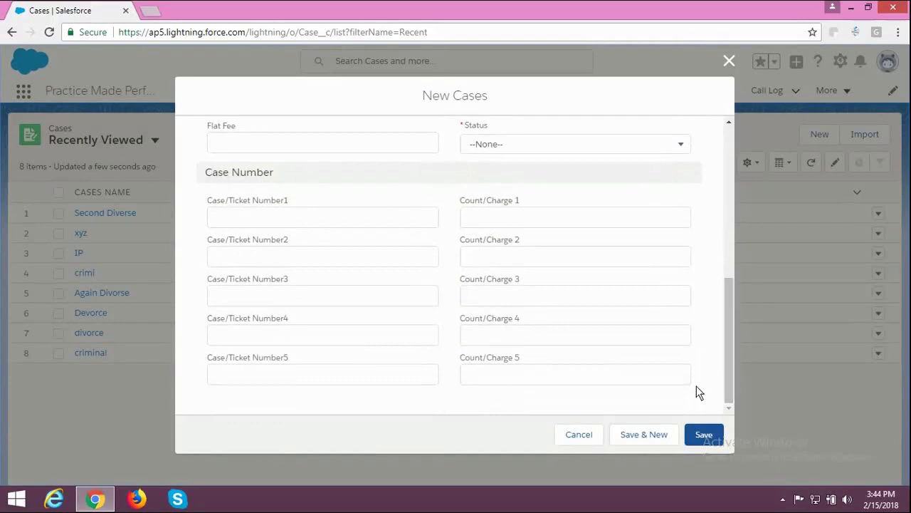
pyautogui.click(591, 442)
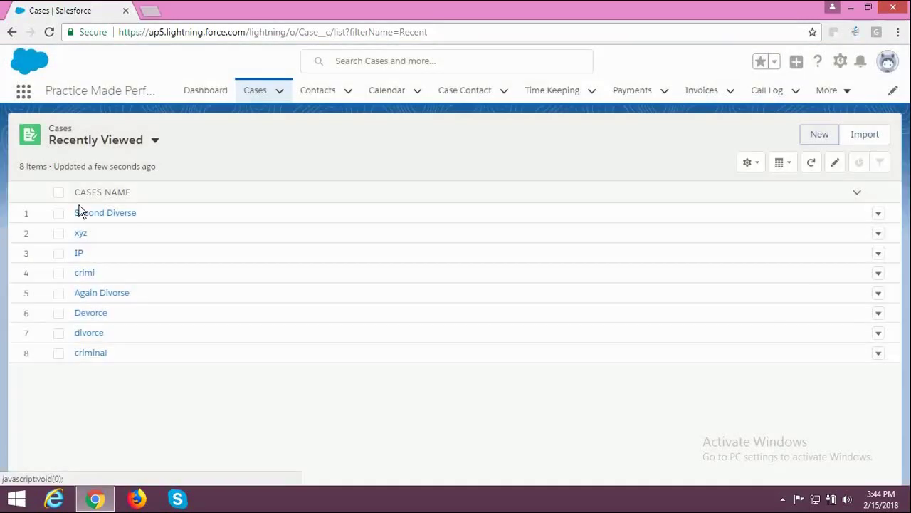
# Step: View the Second Diverse case details and its edit form, leaving them unchanged and returning to the case list
pyautogui.click(98, 213)
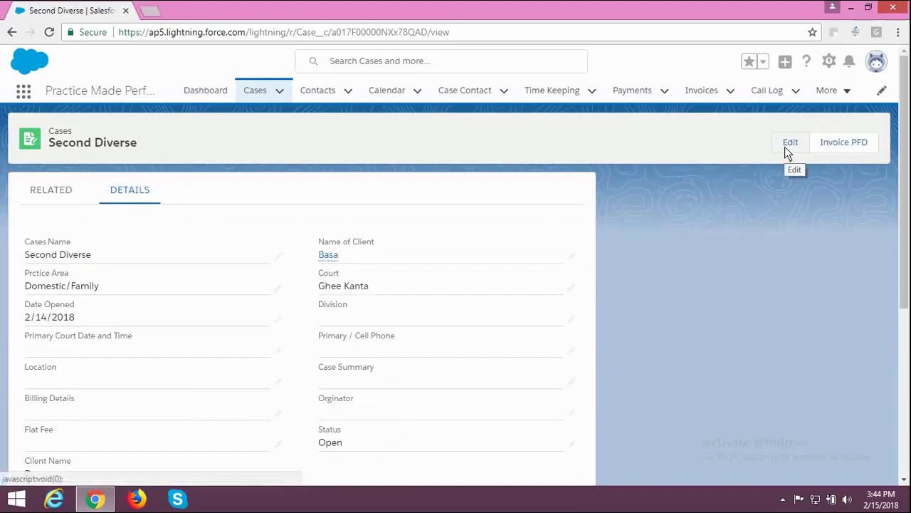
pyautogui.click(786, 148)
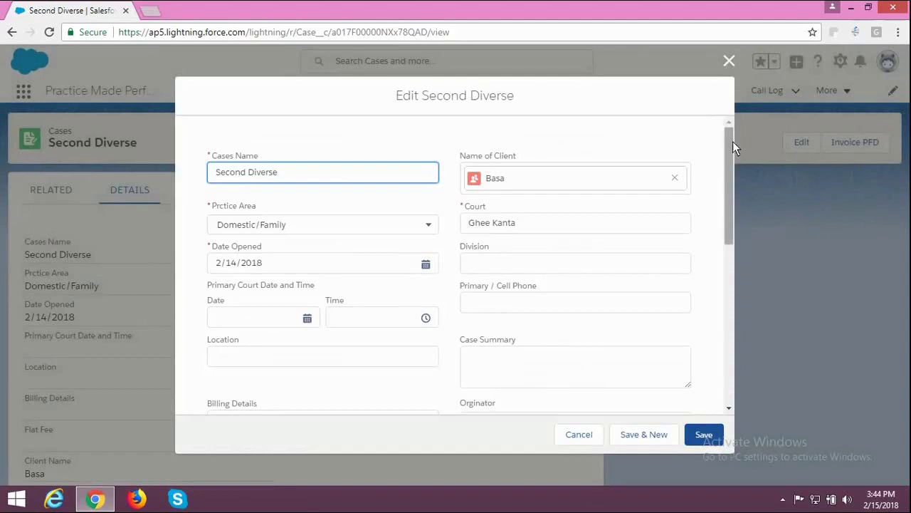
pyautogui.moveTo(733, 141); pyautogui.dragTo(733, 203)
pyautogui.click(727, 62)
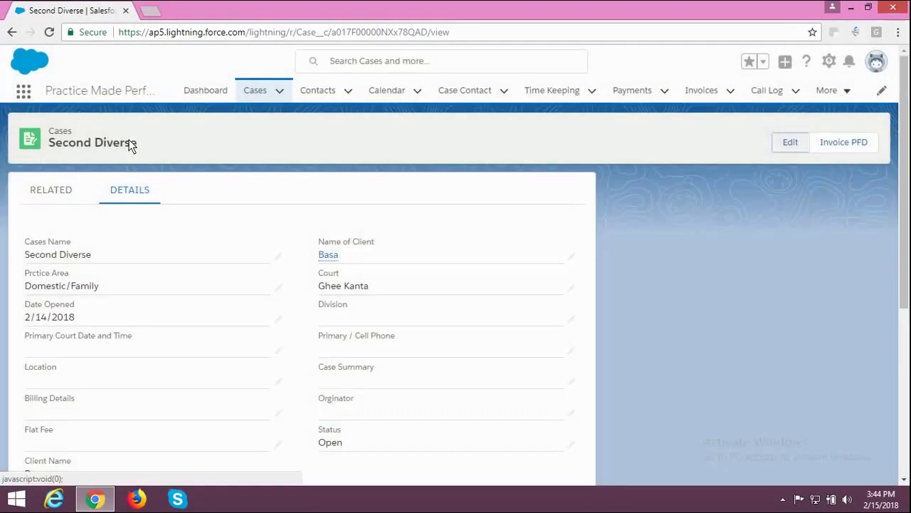
pyautogui.click(11, 32)
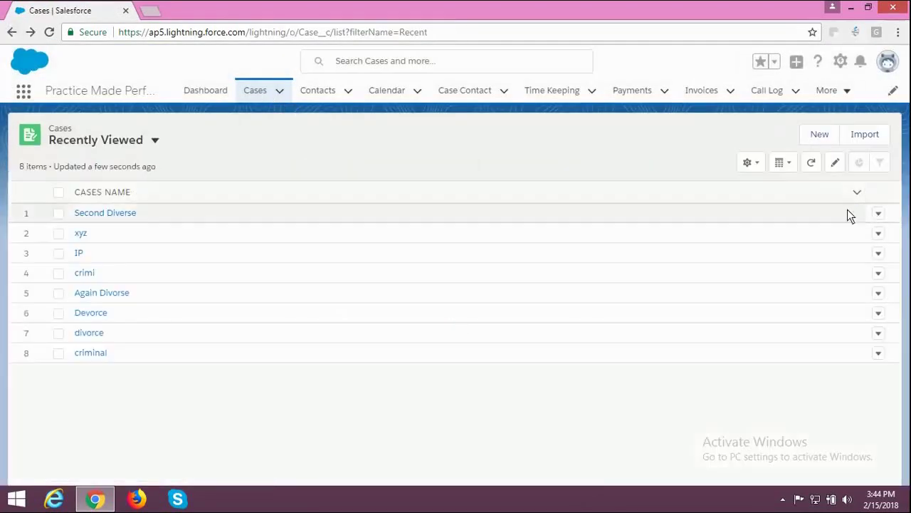
# Step: Show the Contacts list and examine the blank New Contacts form, including the Active Address section, discarding it without saving
pyautogui.click(314, 90)
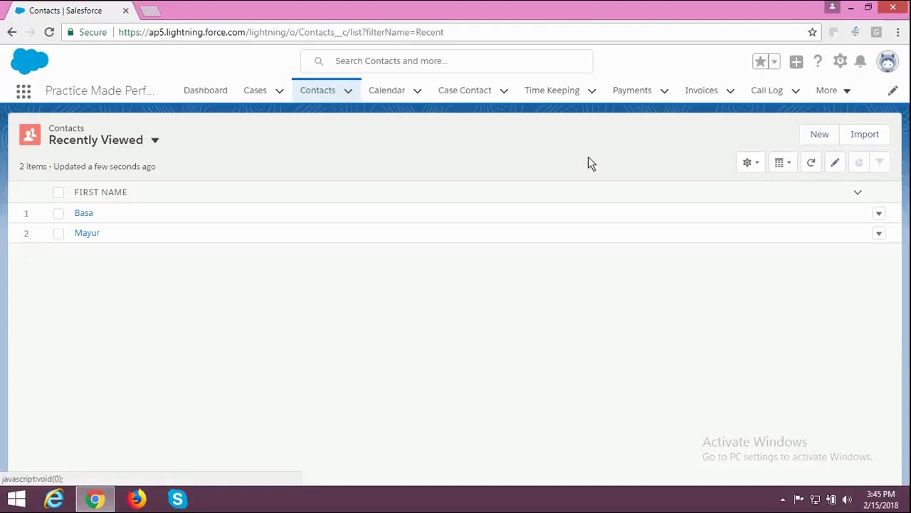
pyautogui.click(816, 135)
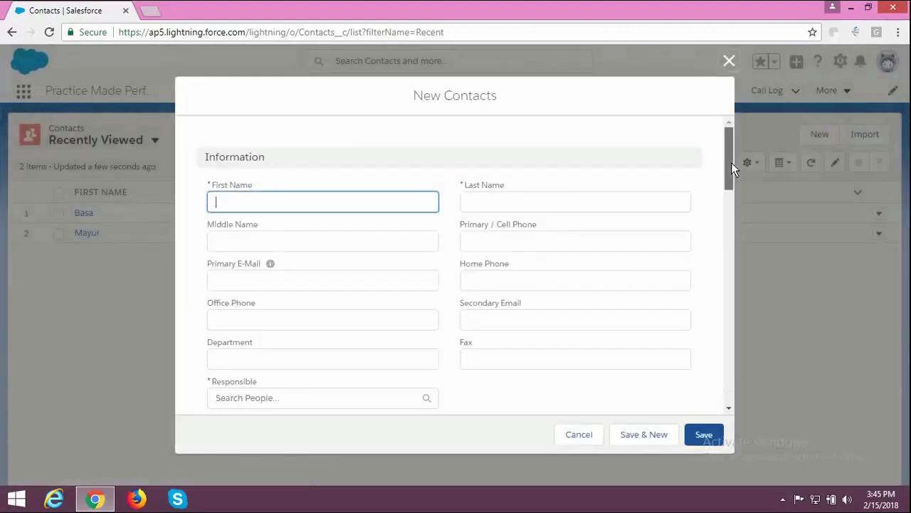
pyautogui.moveTo(731, 162); pyautogui.dragTo(725, 348)
pyautogui.scroll(15, 578, 375)
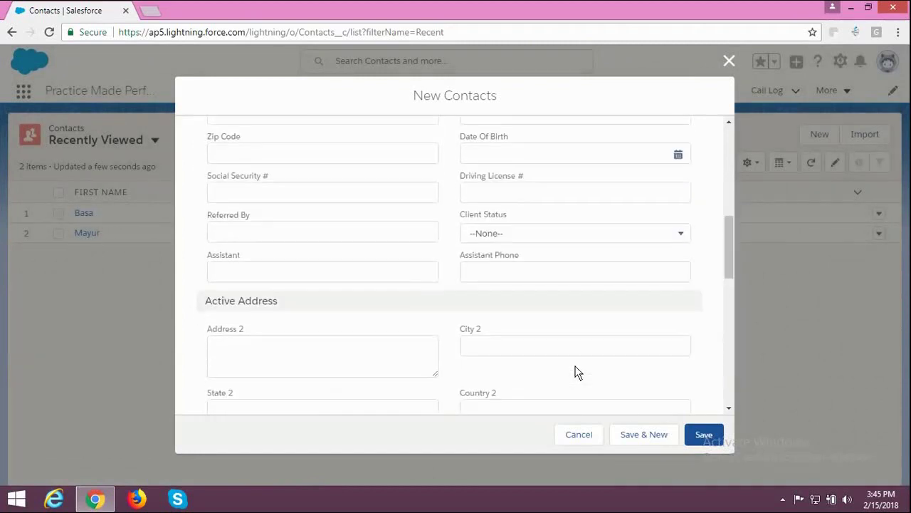
pyautogui.click(589, 434)
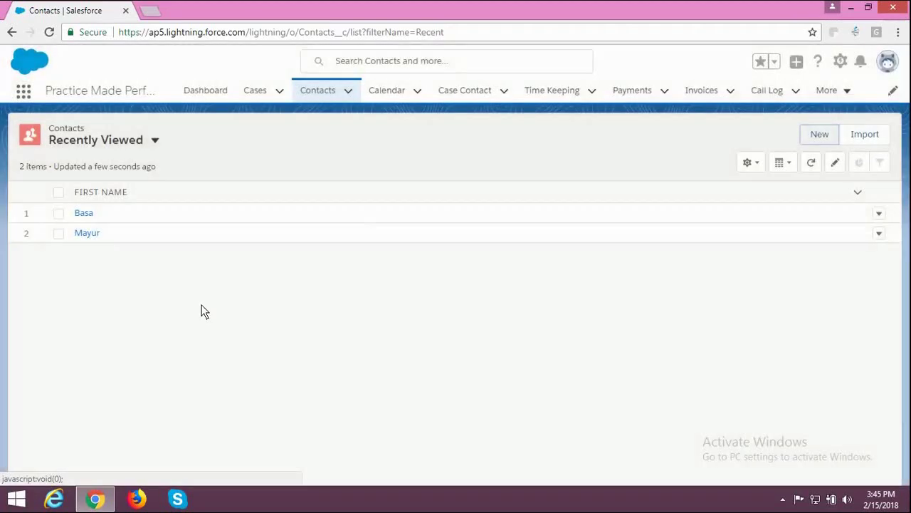
# Step: View the app's calendar with the current week and the list of available calendars
pyautogui.click(397, 90)
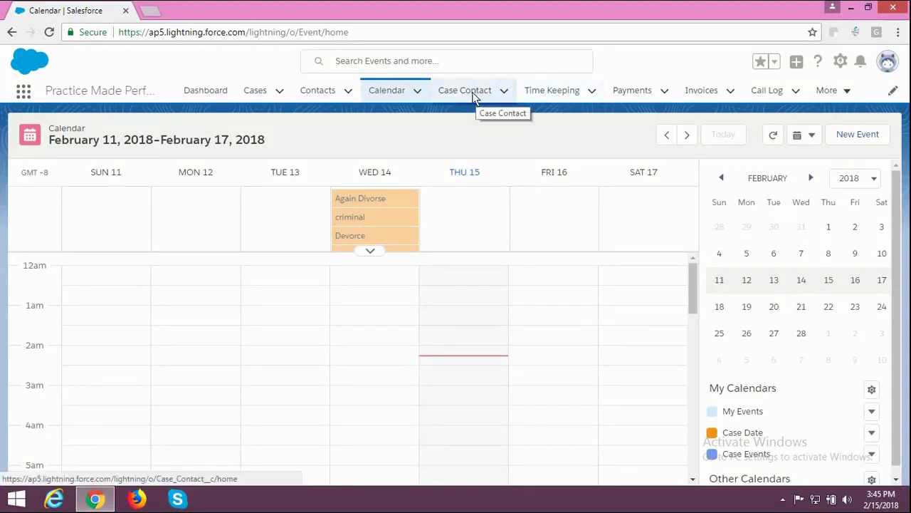
pyautogui.scroll(-1, 746, 437)
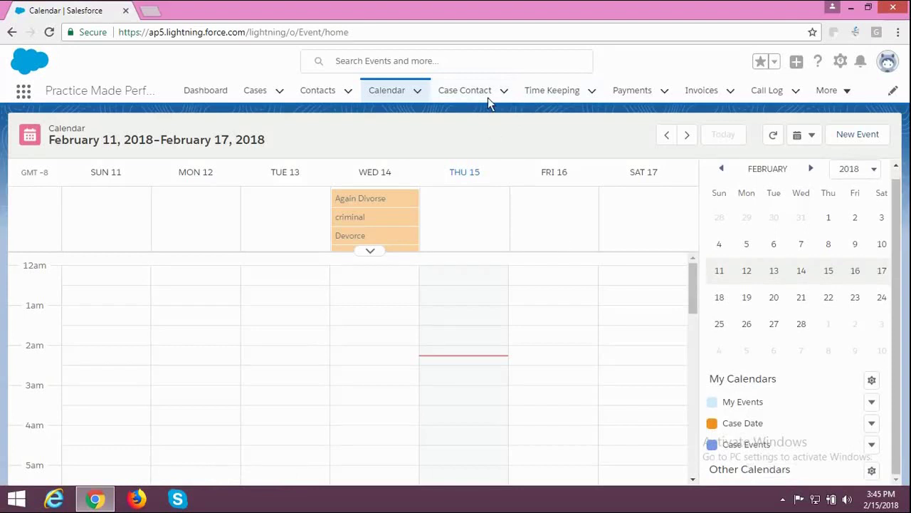
# Step: Show the Case Contact list and examine all fields of the blank New Case Contact form, closing it without saving
pyautogui.click(461, 95)
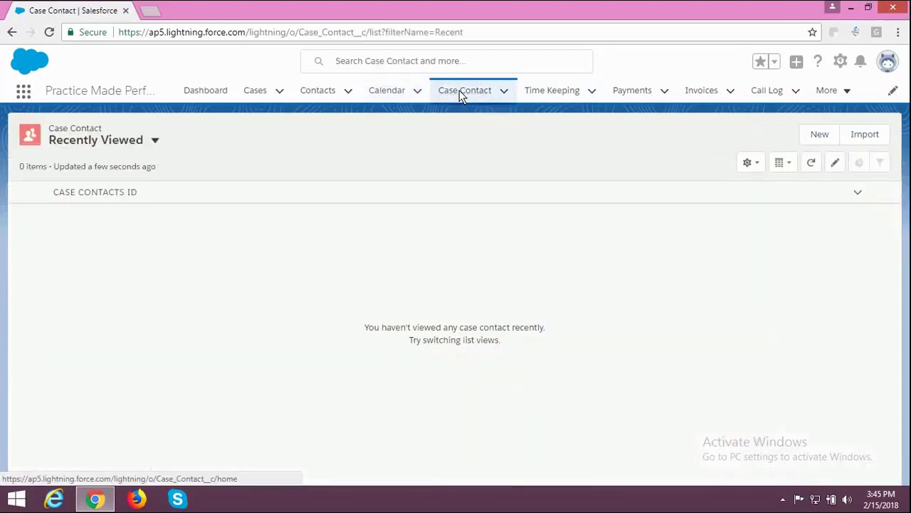
pyautogui.click(819, 135)
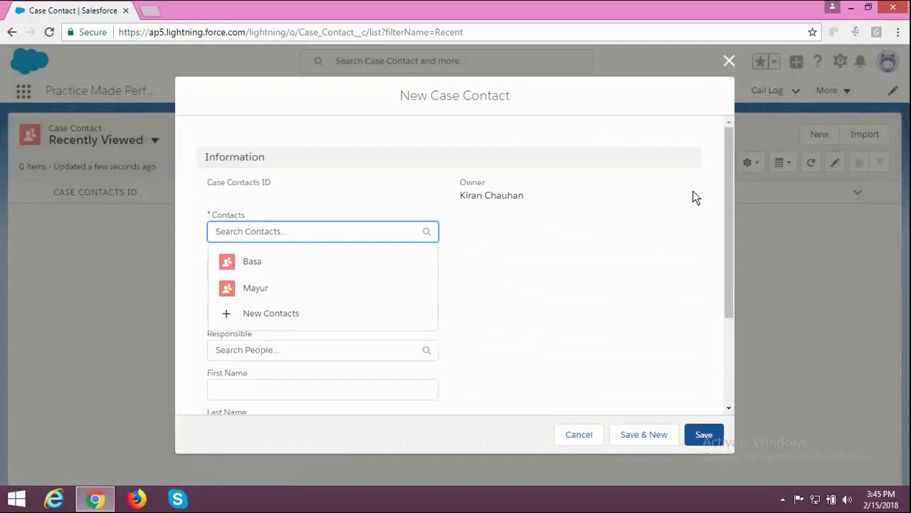
pyautogui.click(603, 269)
pyautogui.scroll(-2, 601, 270)
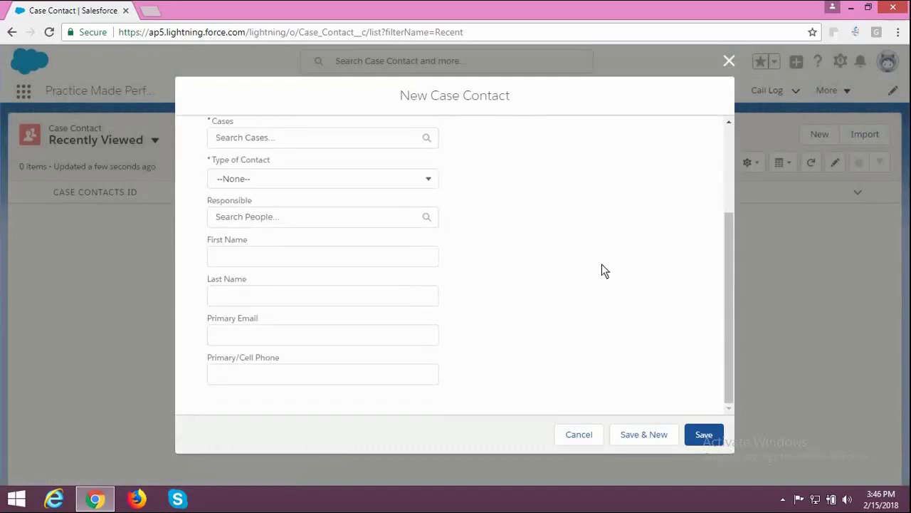
pyautogui.scroll(2, 602, 271)
pyautogui.scroll(-2, 602, 270)
pyautogui.click(727, 62)
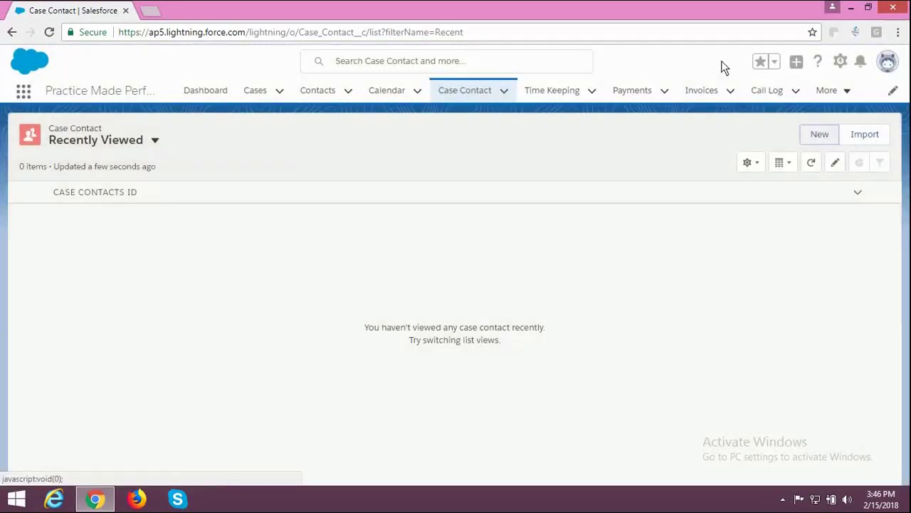
# Step: Show the Time Keeping records and look at the blank New Time Keeping form, closing it without saving
pyautogui.click(556, 92)
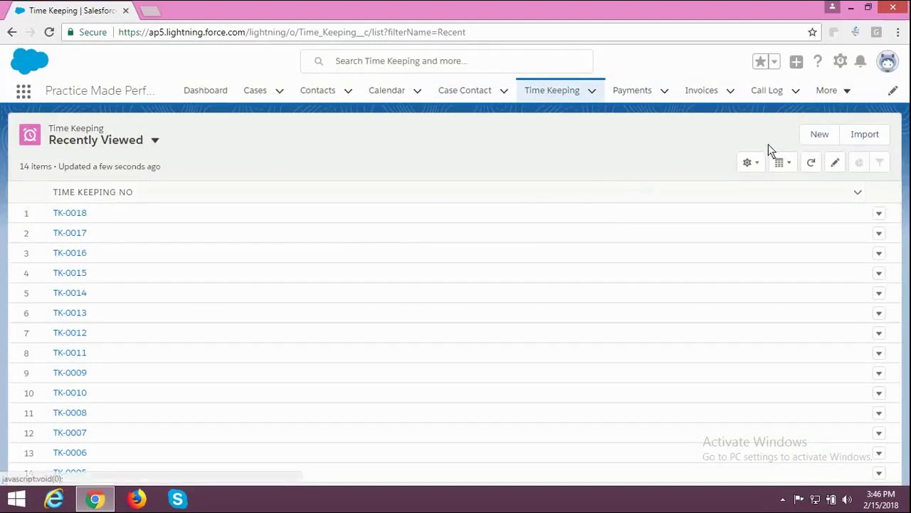
pyautogui.click(816, 137)
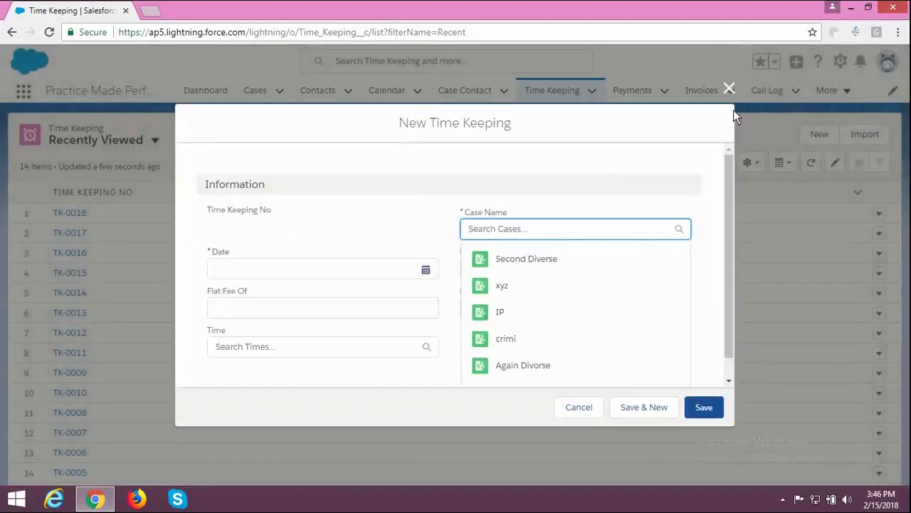
pyautogui.click(729, 95)
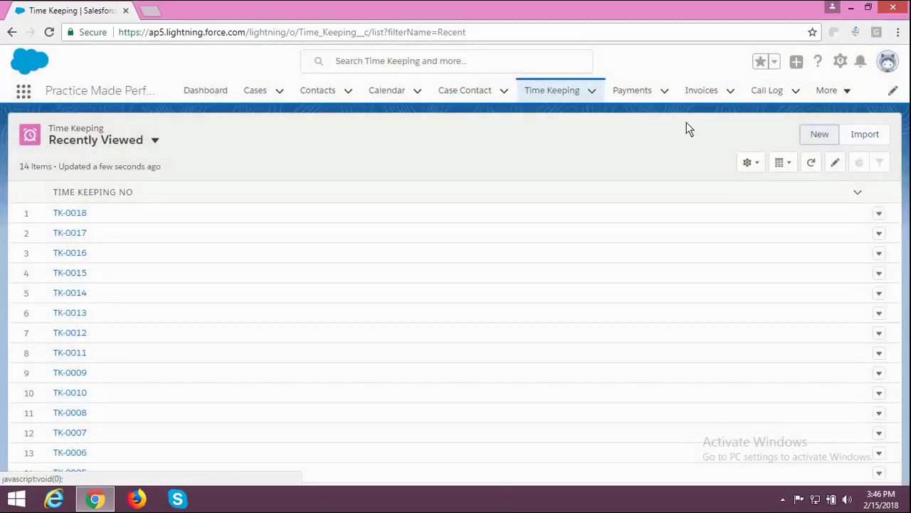
# Step: Show the Payments list and bring up the New Payment form, closing it without saving
pyautogui.click(633, 89)
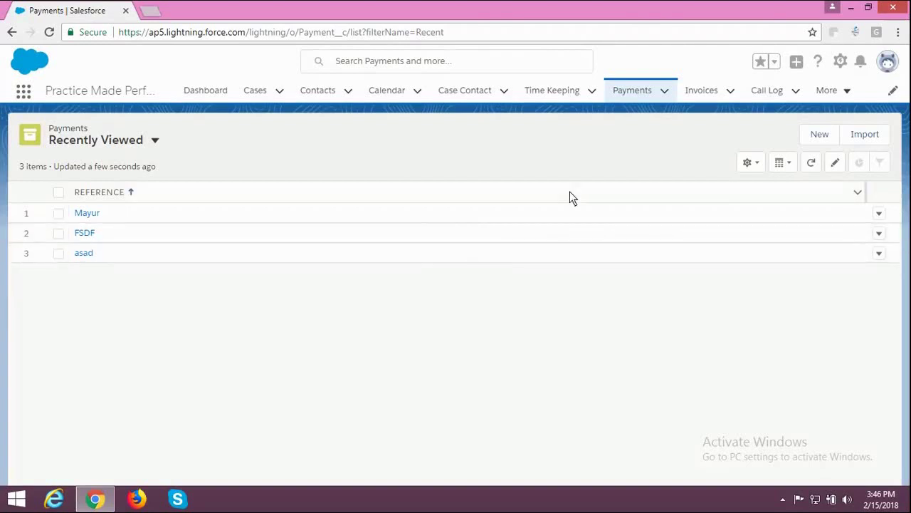
pyautogui.click(807, 135)
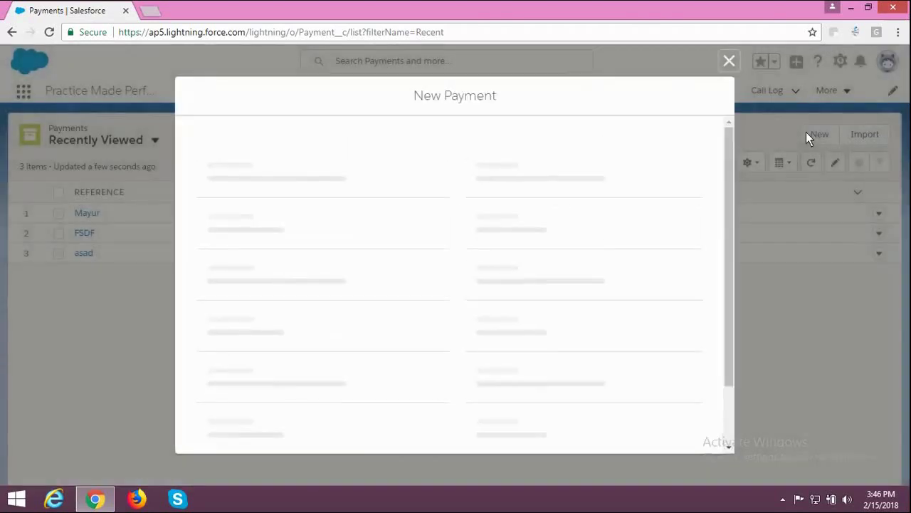
pyautogui.click(729, 61)
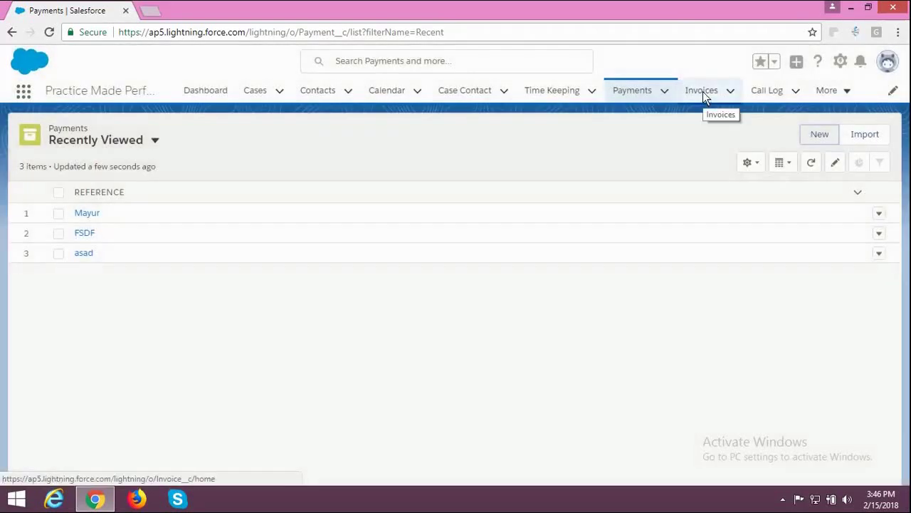
# Step: Show the Invoices list and look at the blank New Invoice form, closing it without saving
pyautogui.click(702, 91)
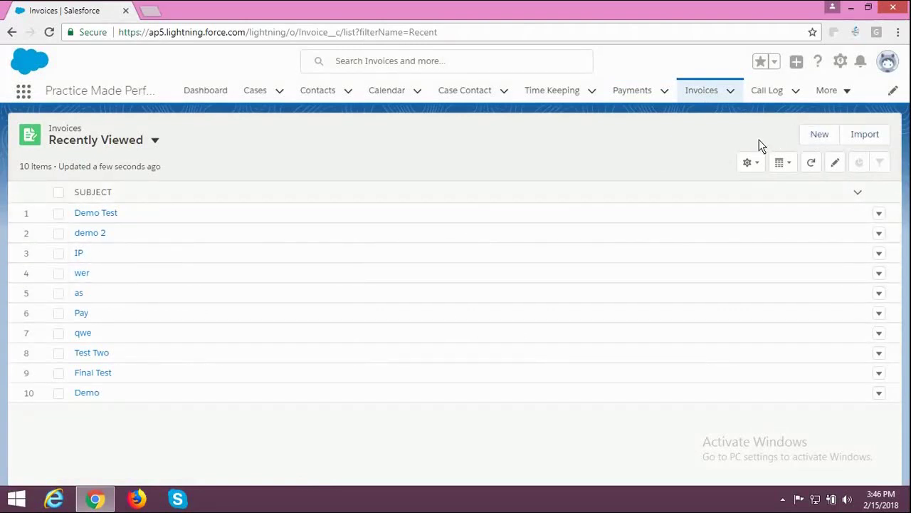
pyautogui.click(817, 137)
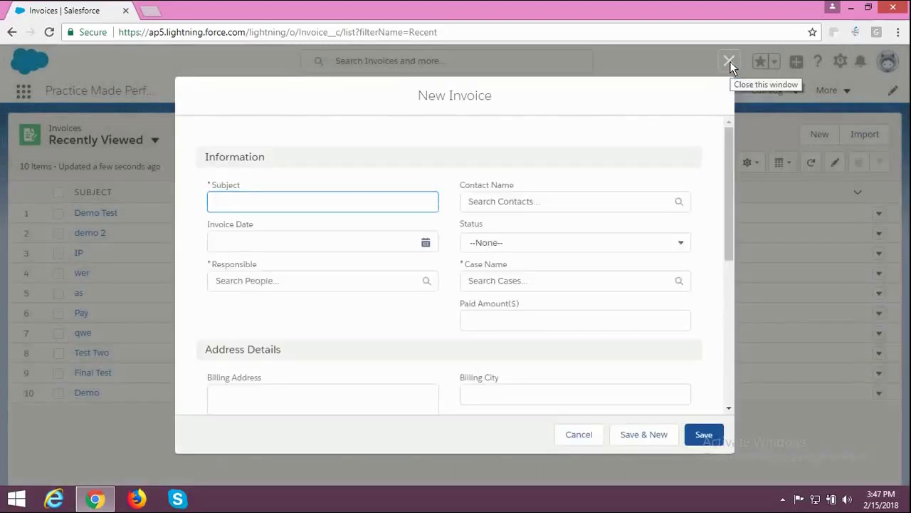
pyautogui.click(730, 61)
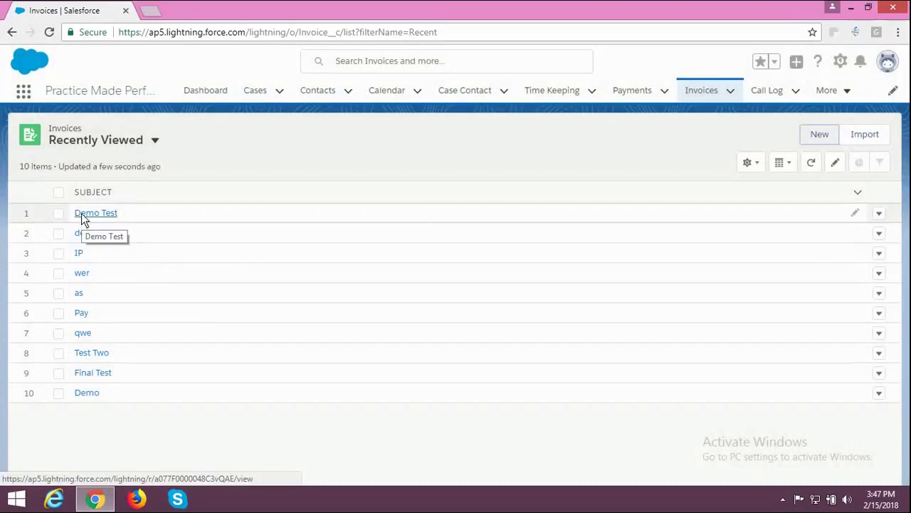
# Step: Open the Demo Test invoice, look through its edit form without saving, and display the invoice as a PDF
pyautogui.click(81, 212)
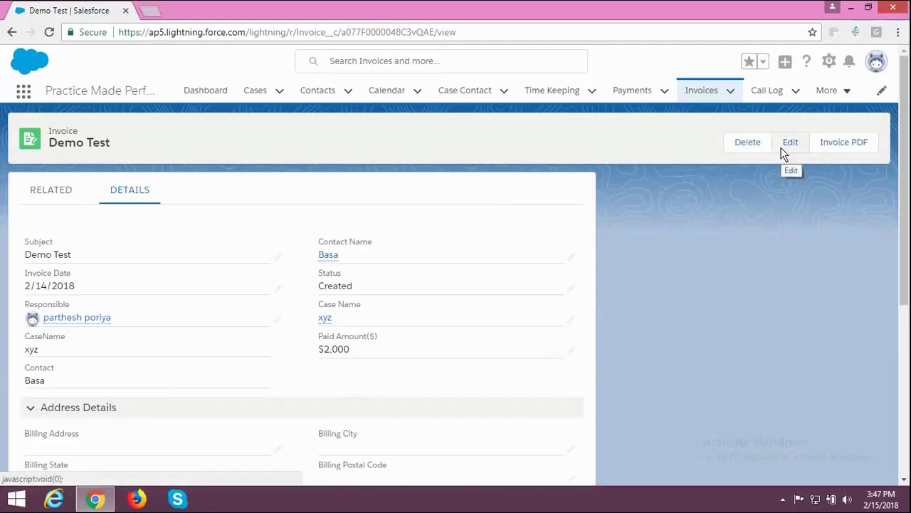
pyautogui.click(789, 143)
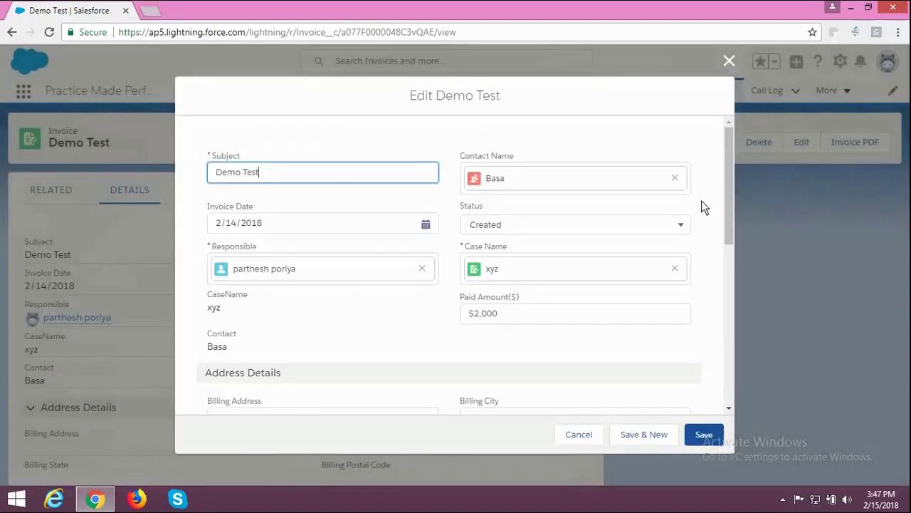
pyautogui.scroll(-2, 701, 203)
pyautogui.scroll(-3, 701, 200)
pyautogui.scroll(5, 702, 204)
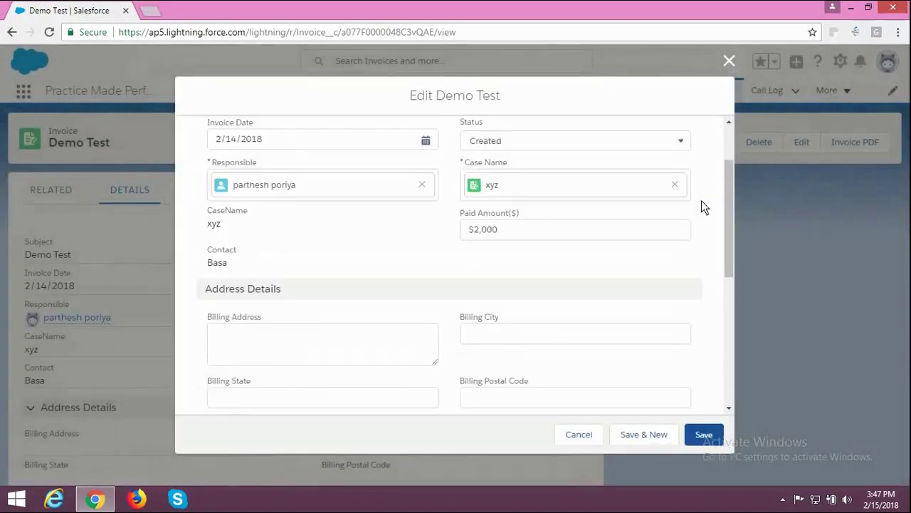
pyautogui.click(729, 60)
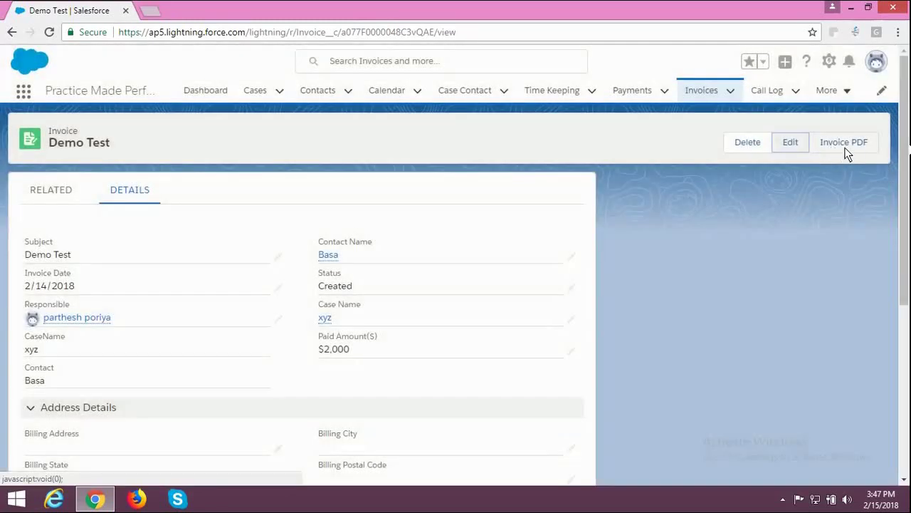
pyautogui.click(845, 147)
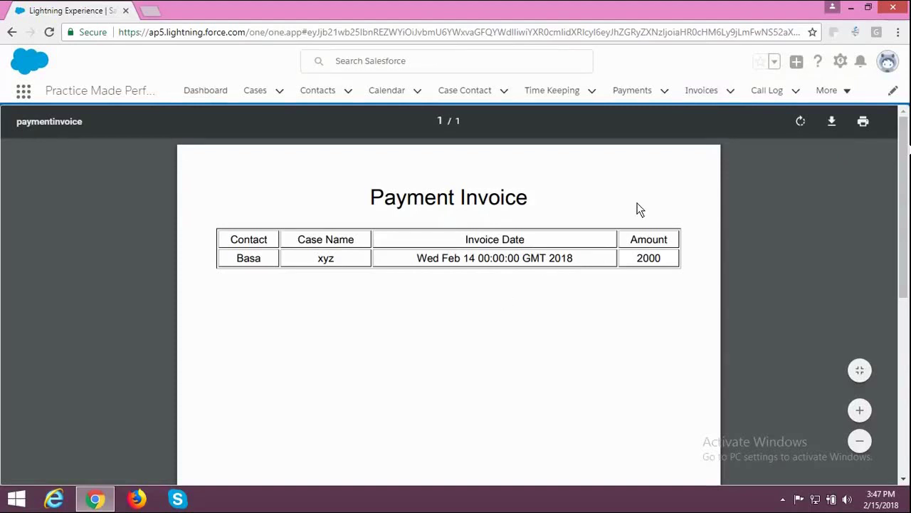
# Step: Show the Call Log list and look at the blank New Call Log form, closing it without saving
pyautogui.click(773, 96)
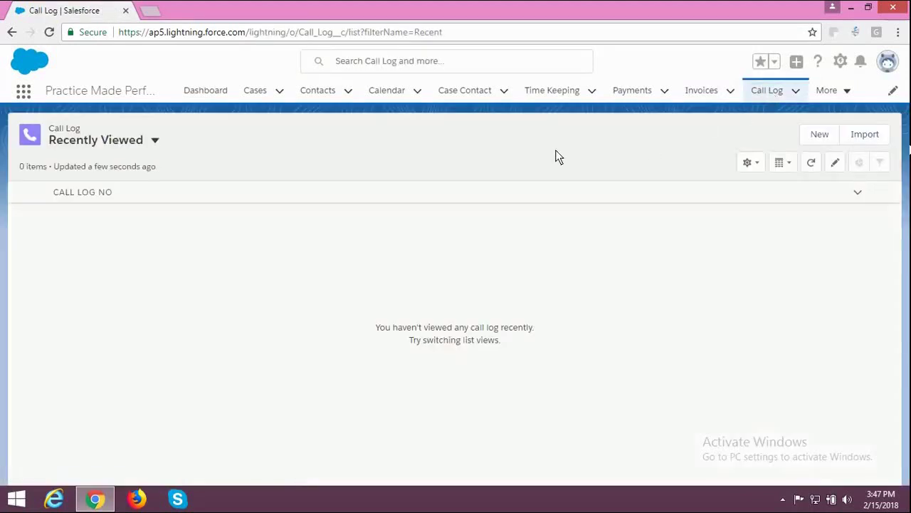
pyautogui.click(821, 140)
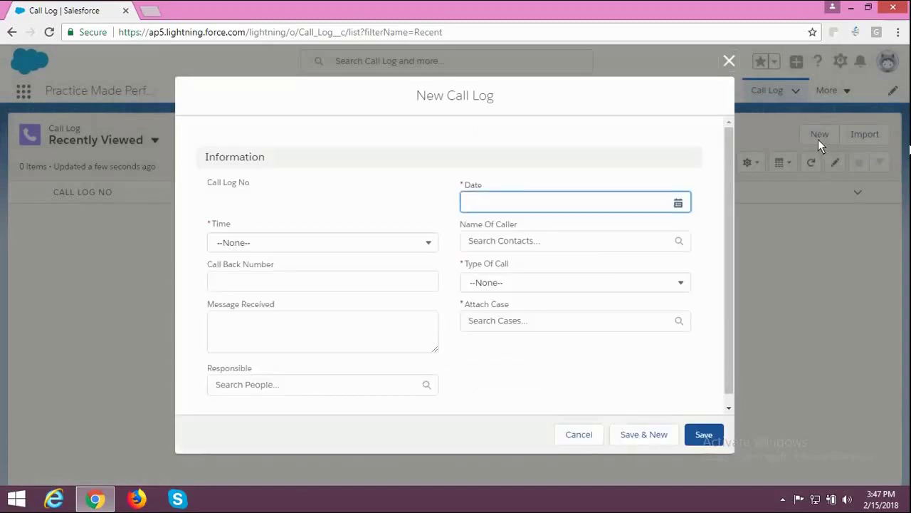
pyautogui.click(729, 62)
# Step: Show the Case Event list and bring up the blank New Case Event form
pyautogui.click(833, 92)
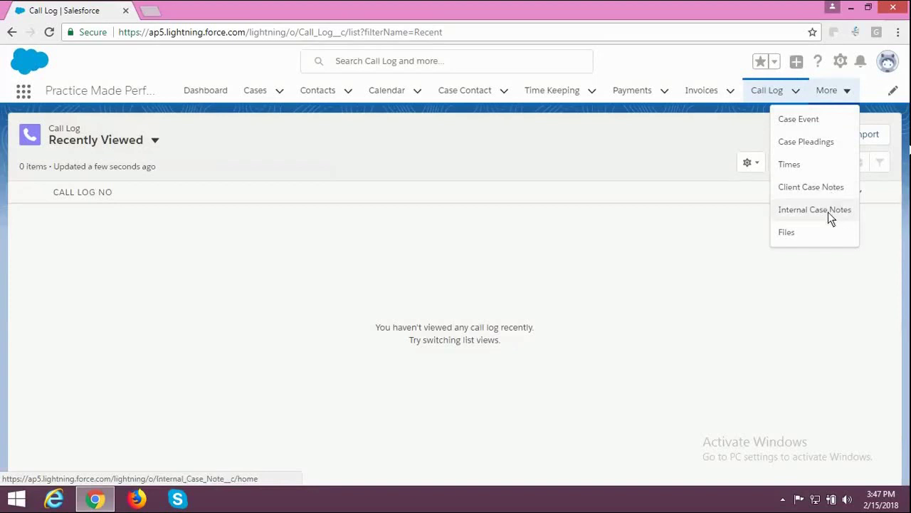
pyautogui.click(814, 124)
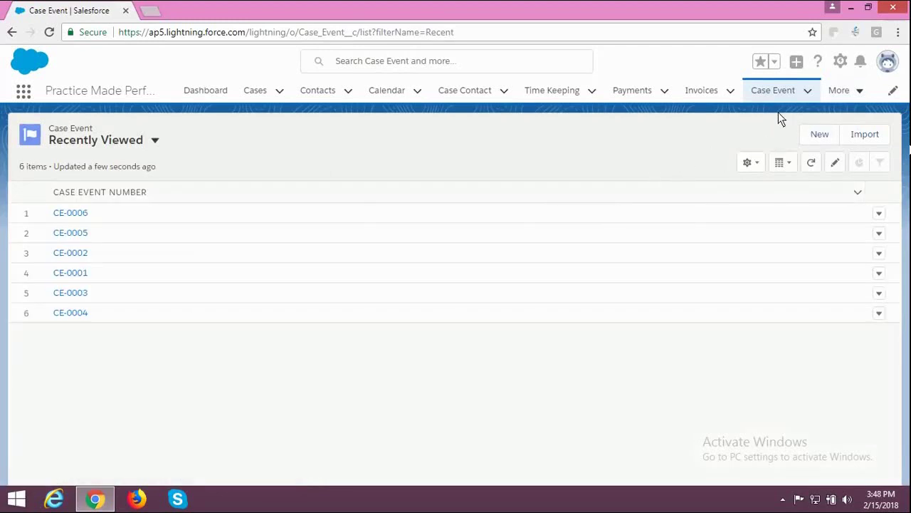
pyautogui.click(818, 137)
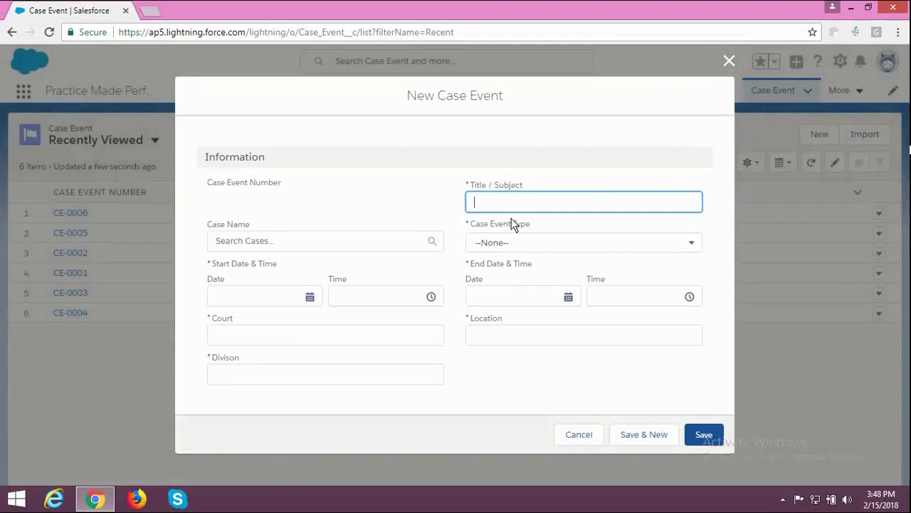
# Step: Choose xyz as the case name for the new case event
pyautogui.click(357, 247)
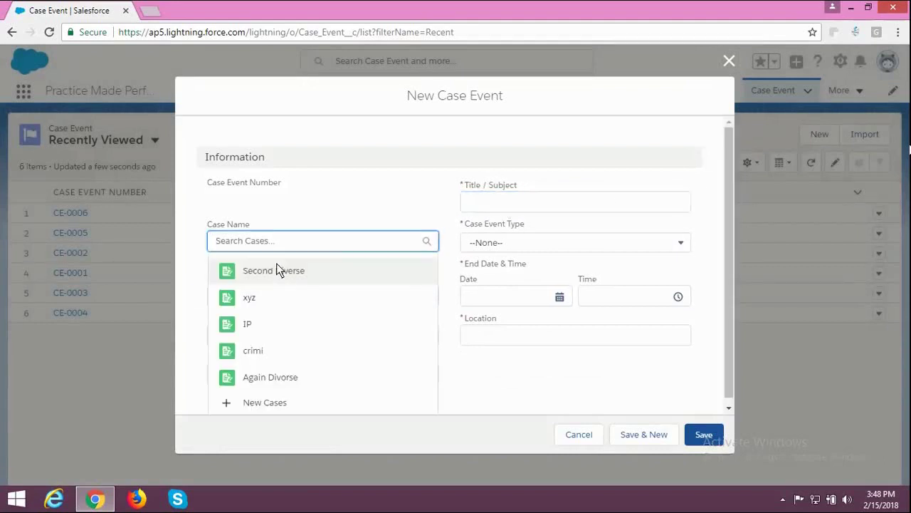
pyautogui.click(305, 226)
pyautogui.click(308, 247)
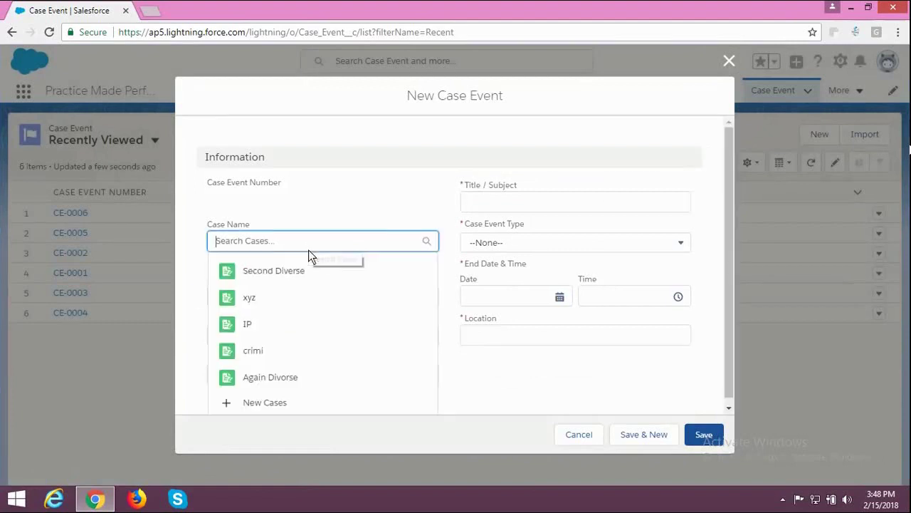
pyautogui.click(272, 298)
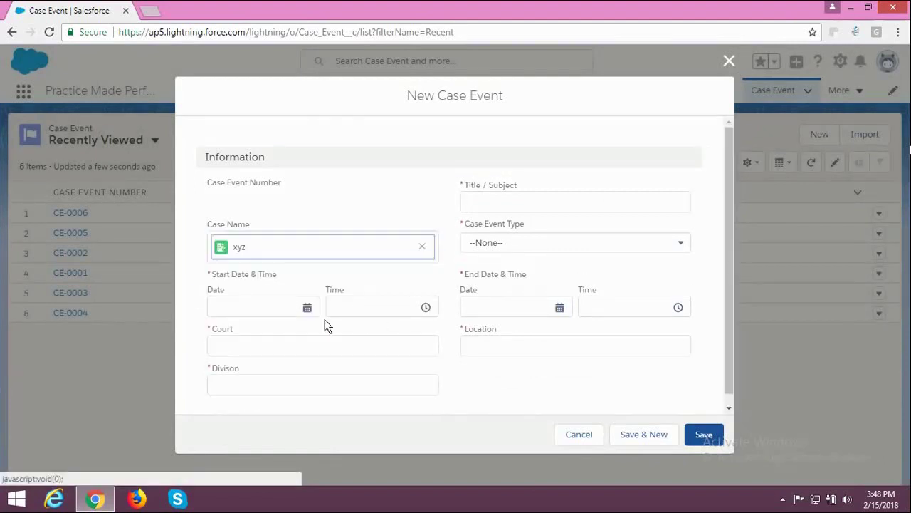
# Step: Set the case event's start to 2/15/2018 12:00 PM and its end to 2/16/2018 12:30 PM
pyautogui.click(296, 313)
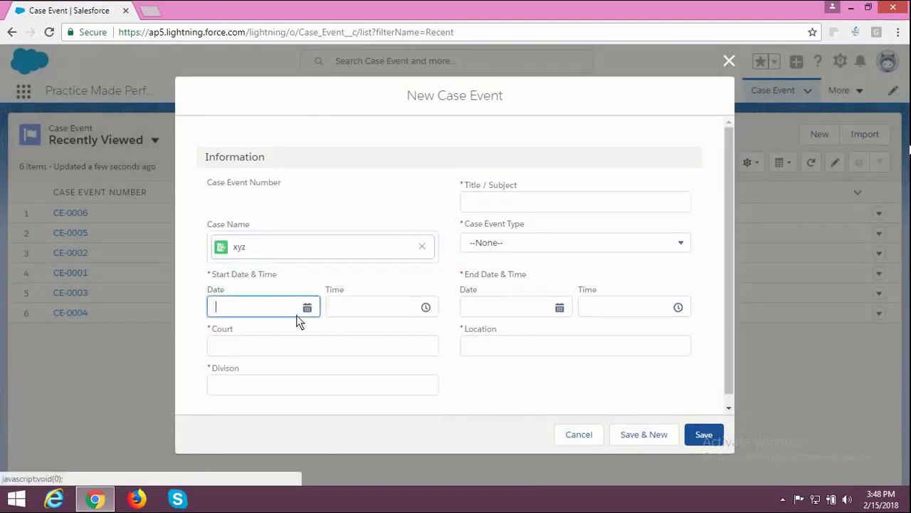
pyautogui.click(330, 233)
pyautogui.click(506, 306)
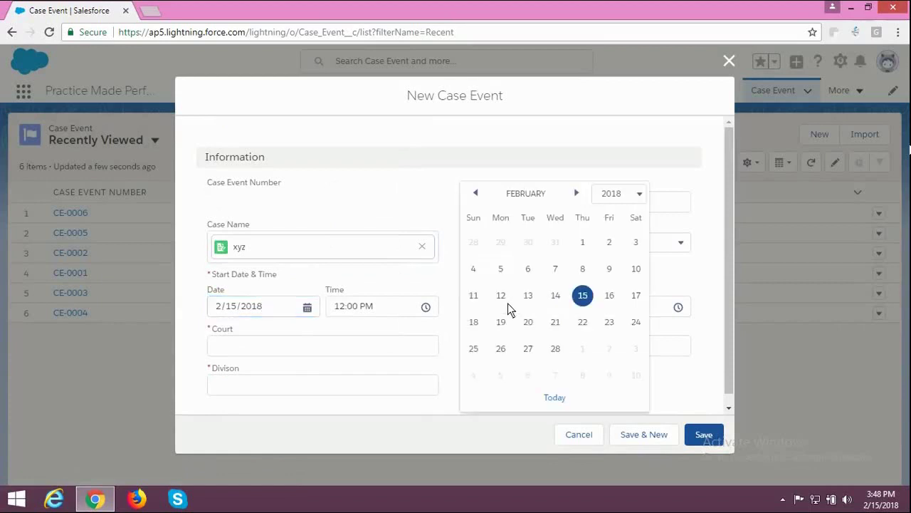
pyautogui.click(606, 295)
pyautogui.click(618, 306)
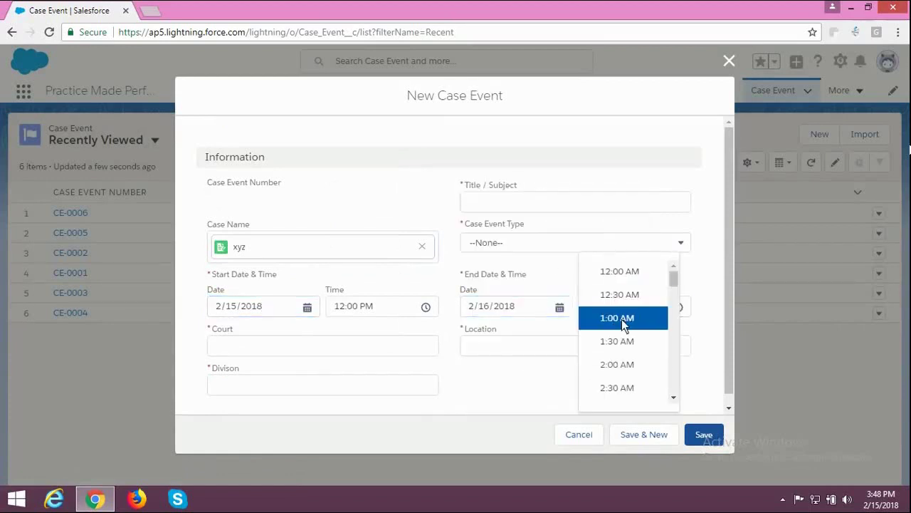
pyautogui.scroll(-8, 620, 319)
pyautogui.click(621, 321)
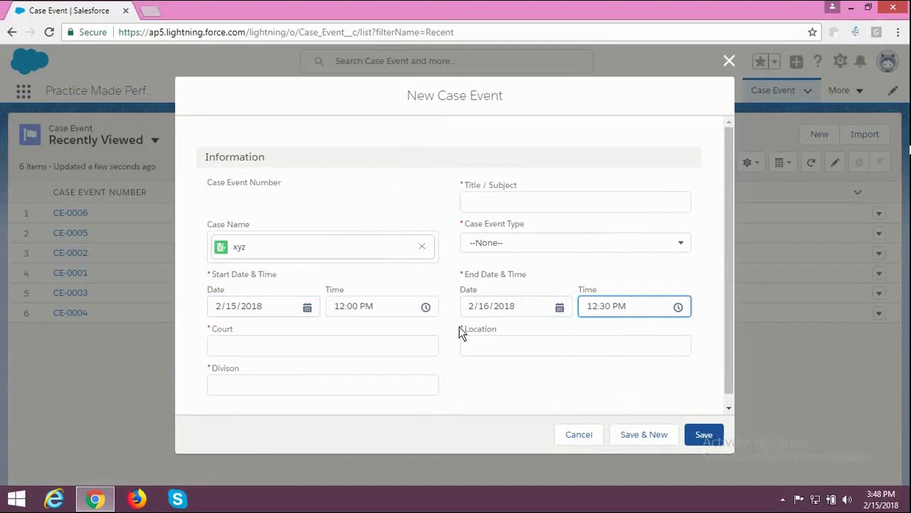
# Step: Point out the case event's empty Court, Location and Division fields, and close the form without saving
pyautogui.scroll(-1, 393, 329)
pyautogui.click(346, 338)
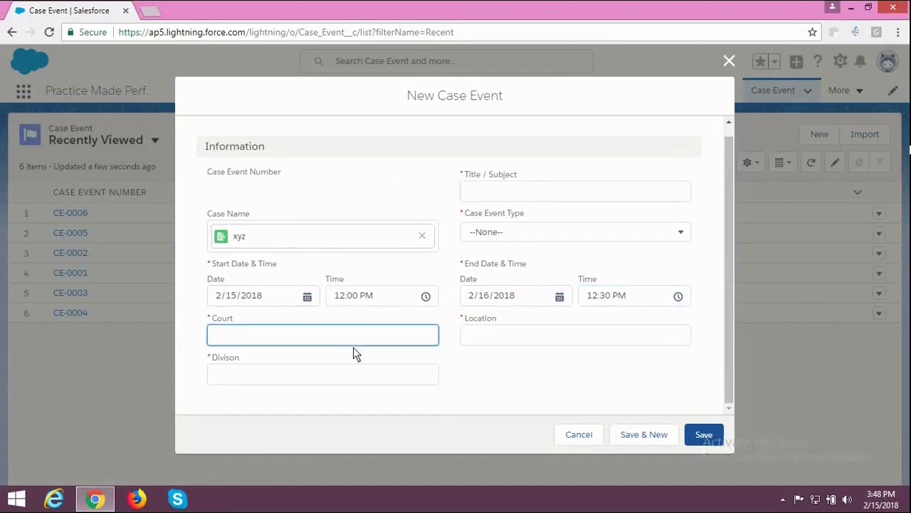
pyautogui.click(482, 338)
pyautogui.click(361, 394)
pyautogui.click(361, 378)
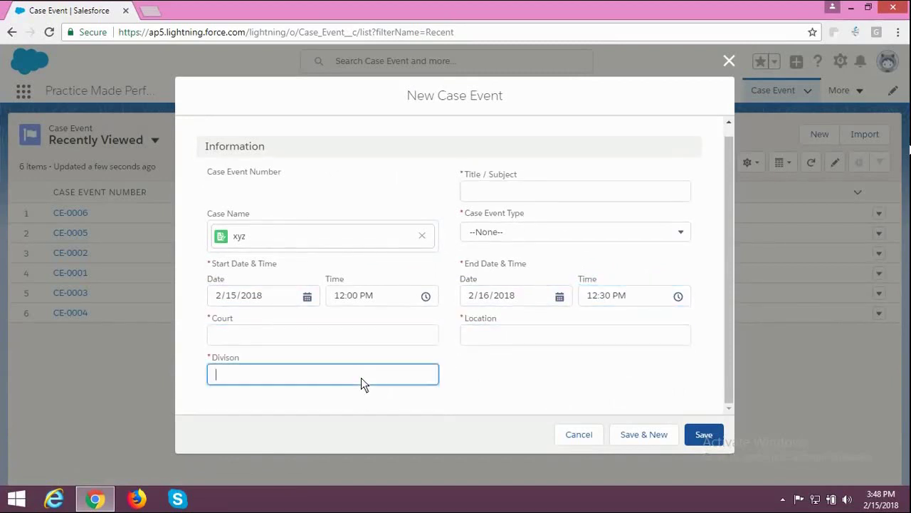
pyautogui.click(593, 443)
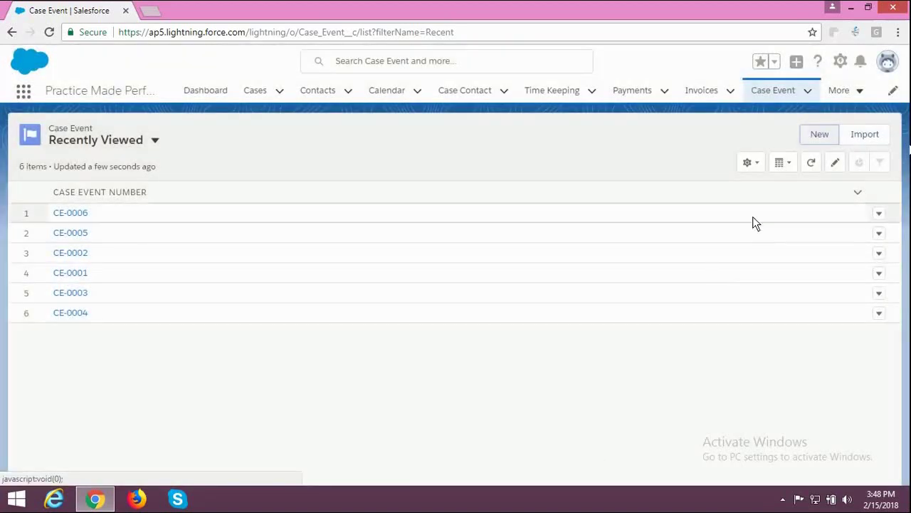
# Step: Show the Case Pleadings list and examine the fields of the blank New Case Pleadings form, closing it without saving
pyautogui.click(840, 92)
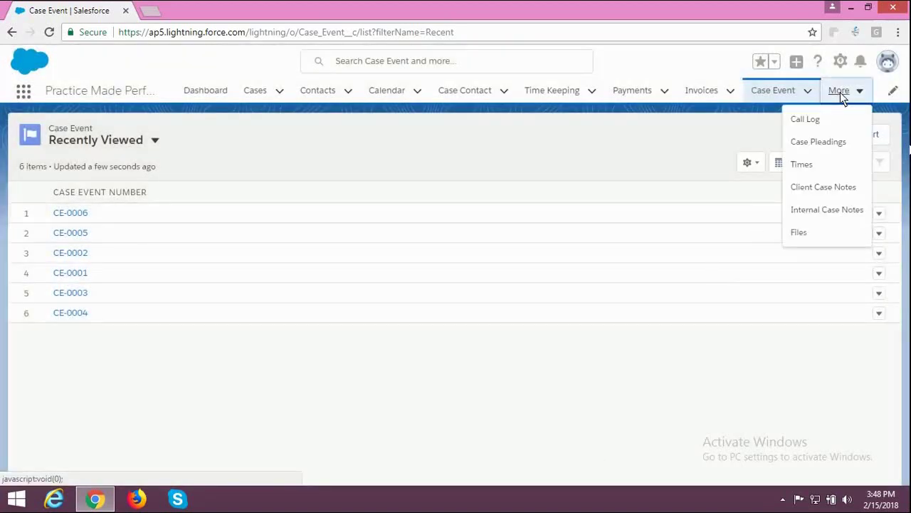
pyautogui.click(845, 143)
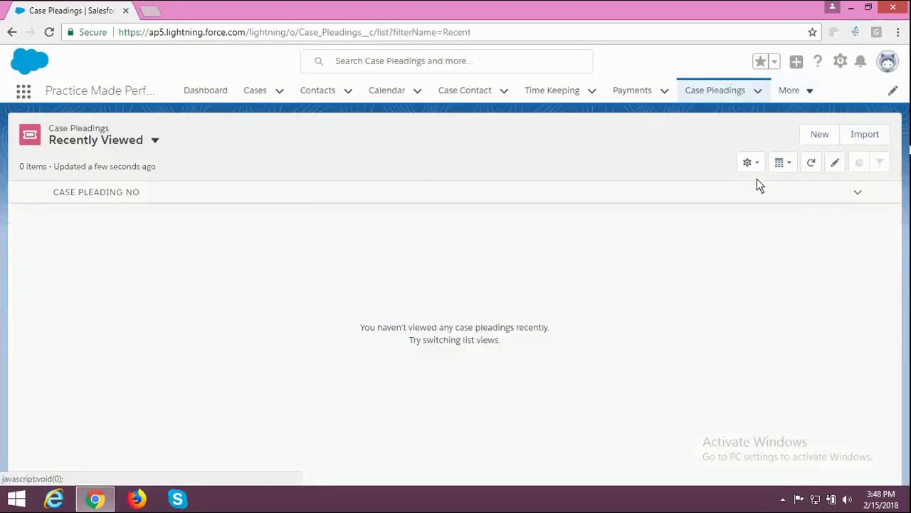
pyautogui.click(817, 136)
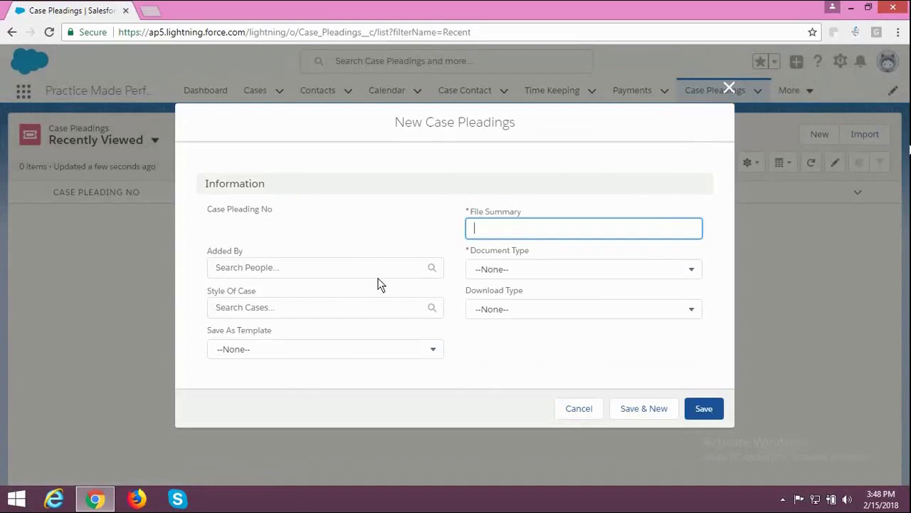
pyautogui.click(356, 307)
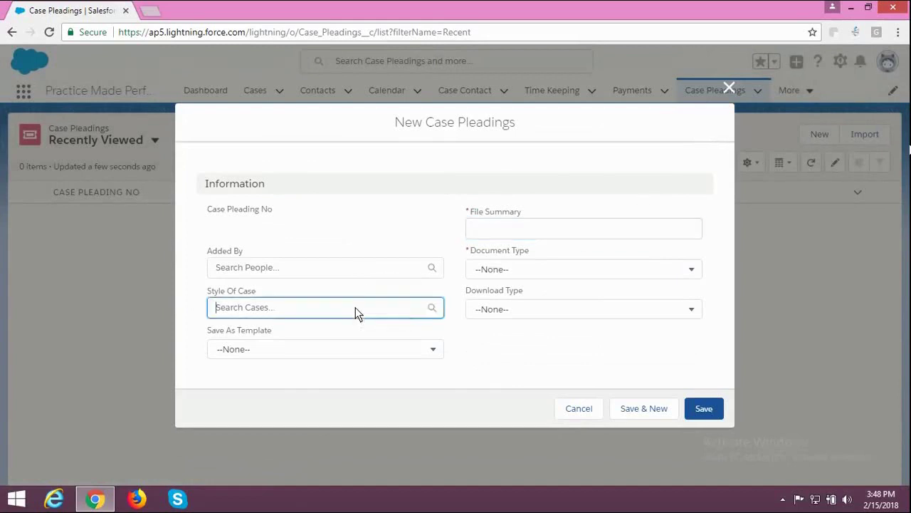
pyautogui.click(517, 327)
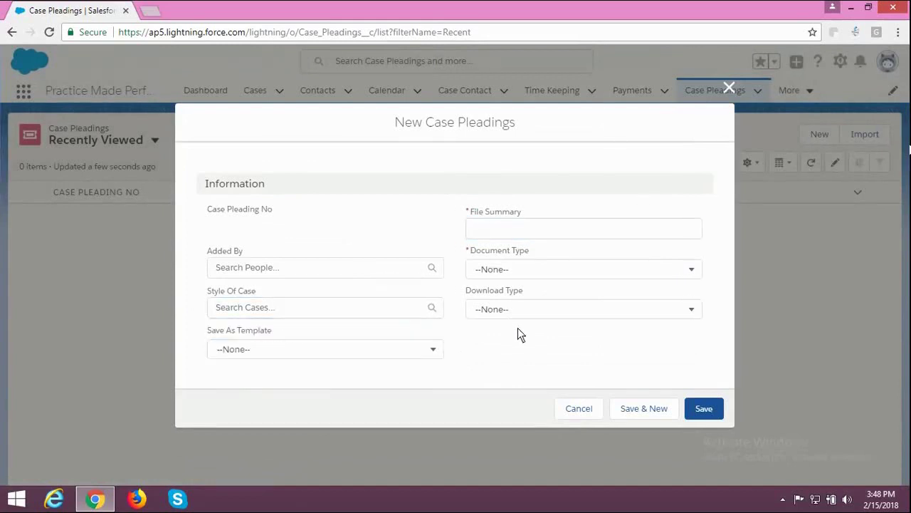
pyautogui.click(527, 320)
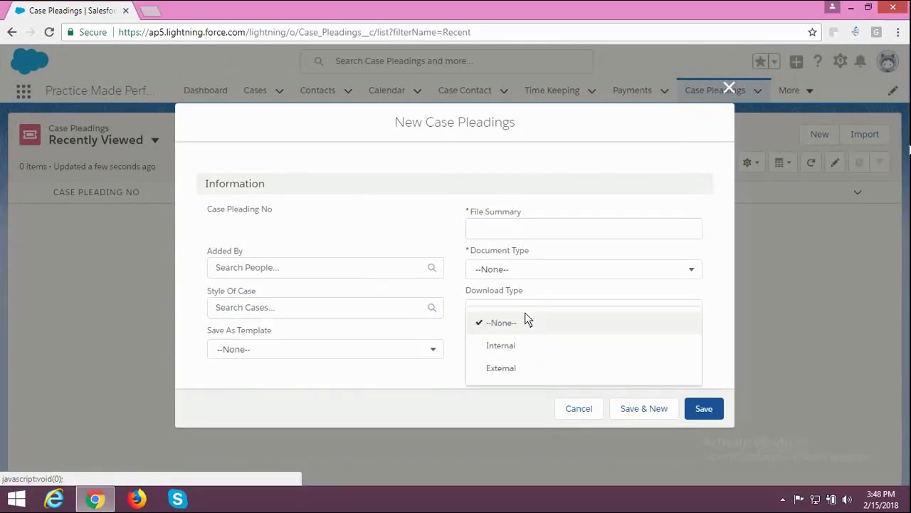
pyautogui.click(578, 408)
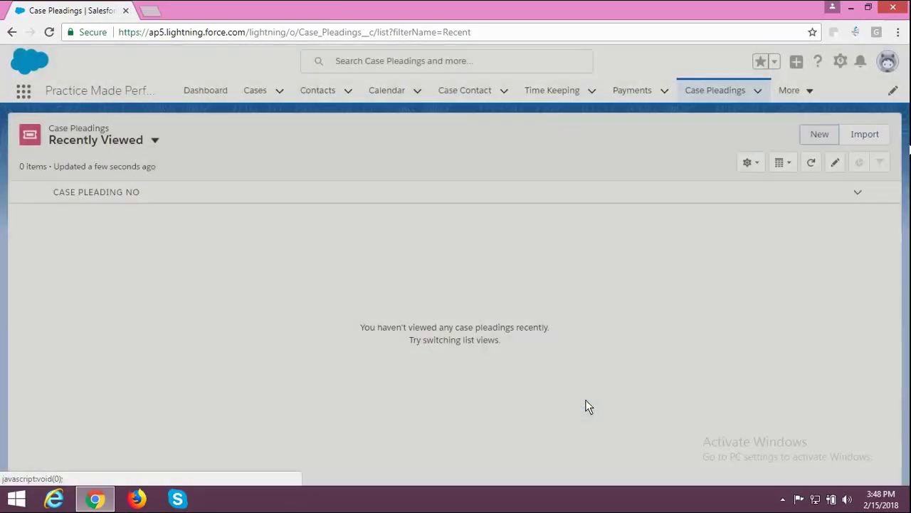
# Step: Reopen the New Case Pleadings form to review the Download Type options, and cancel it
pyautogui.click(817, 135)
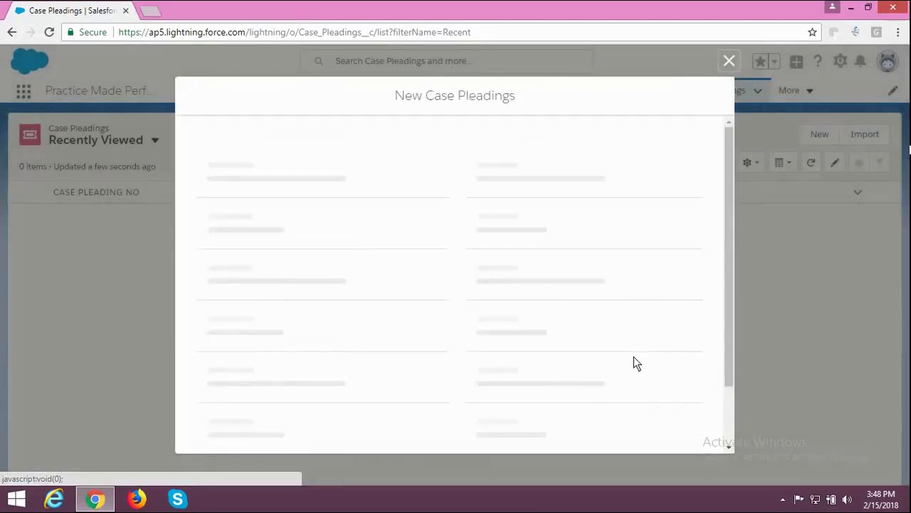
pyautogui.click(542, 306)
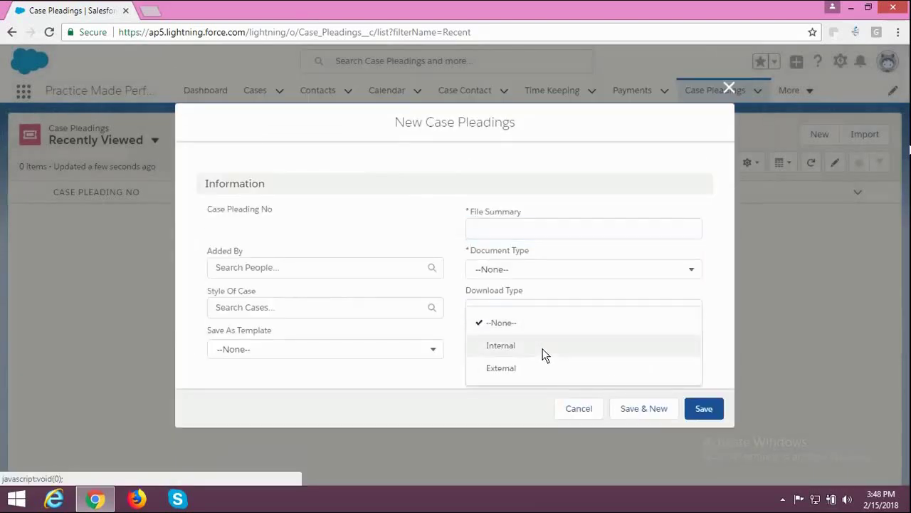
pyautogui.click(579, 405)
# Step: Show the list of recently viewed Times records
pyautogui.click(784, 92)
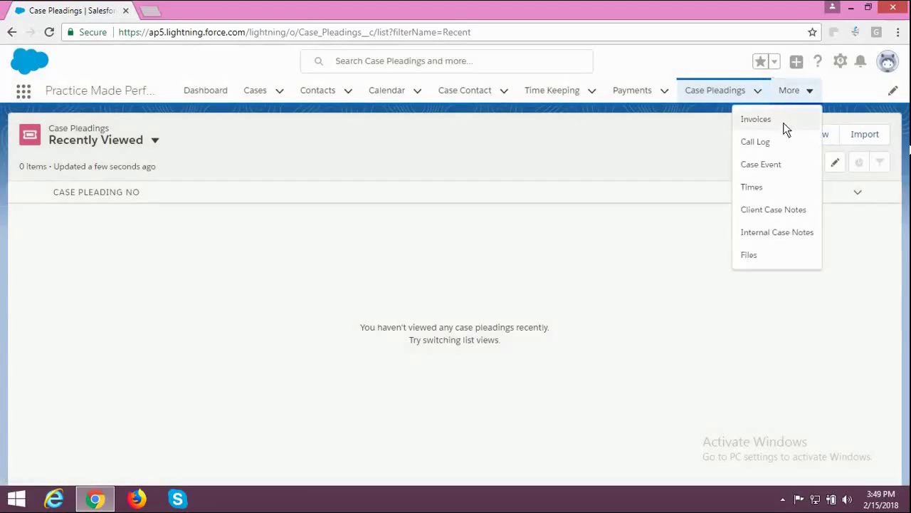
pyautogui.click(758, 187)
# Step: Show the Client Case Notes list and examine the New Client Case Note form with its case choices, closing it without saving
pyautogui.click(817, 94)
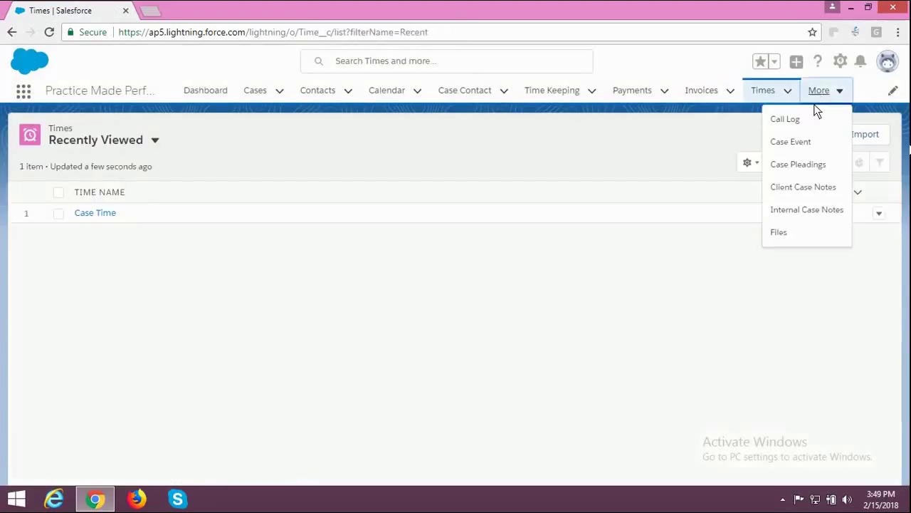
pyautogui.click(805, 189)
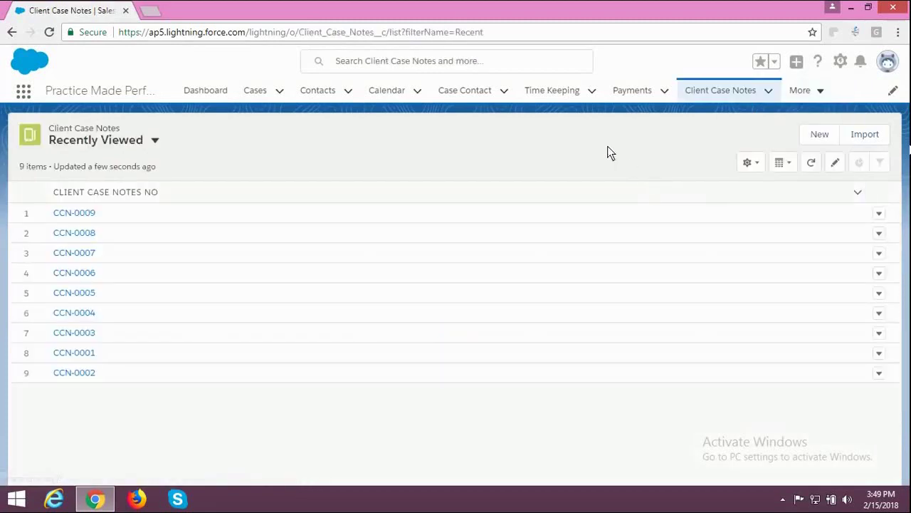
pyautogui.click(819, 134)
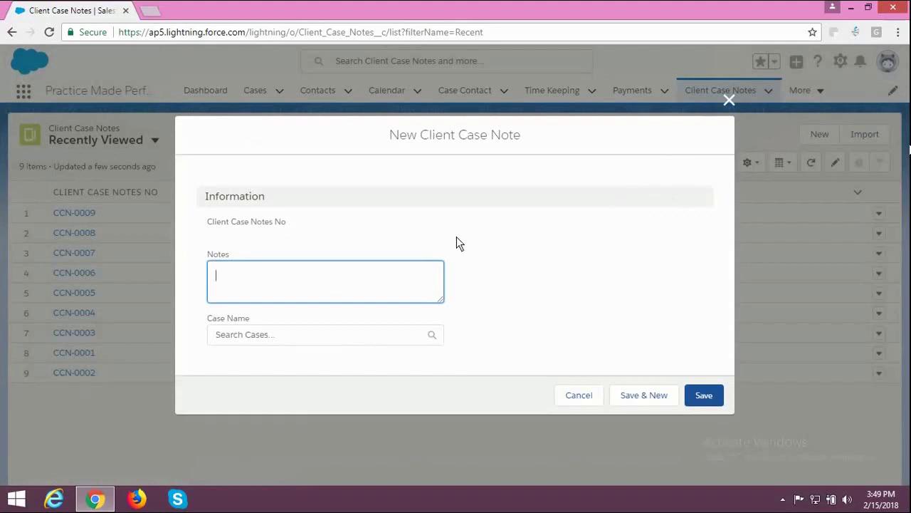
pyautogui.click(341, 334)
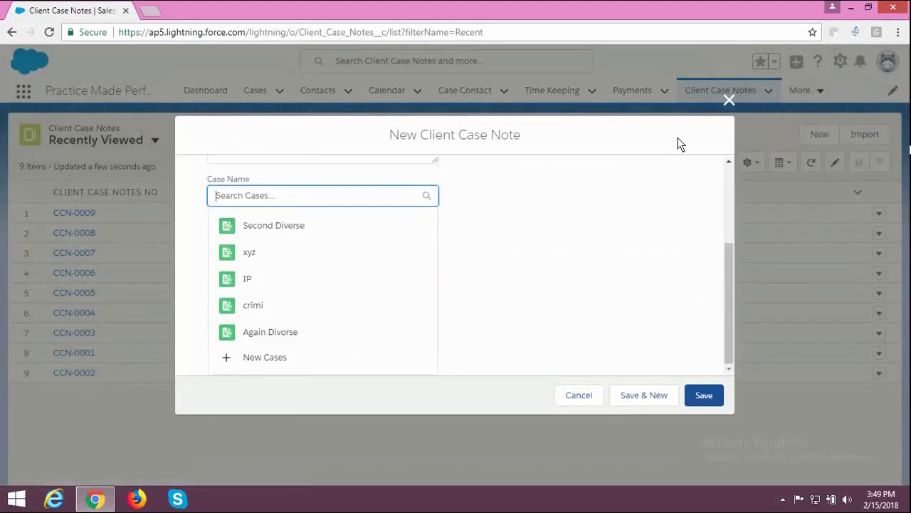
pyautogui.click(727, 96)
# Step: Show the Internal Case Notes list and examine the New Internal Case Note form with its case choices, closing it without saving
pyautogui.click(800, 92)
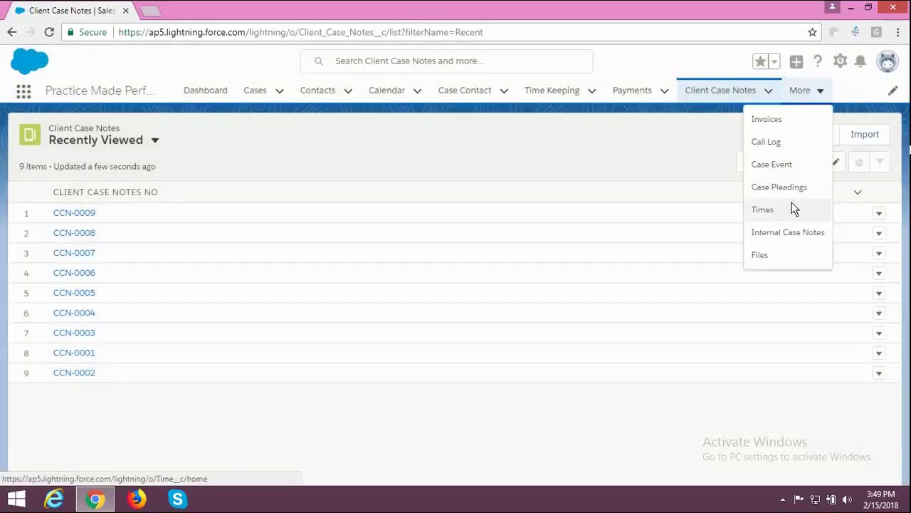
pyautogui.click(788, 237)
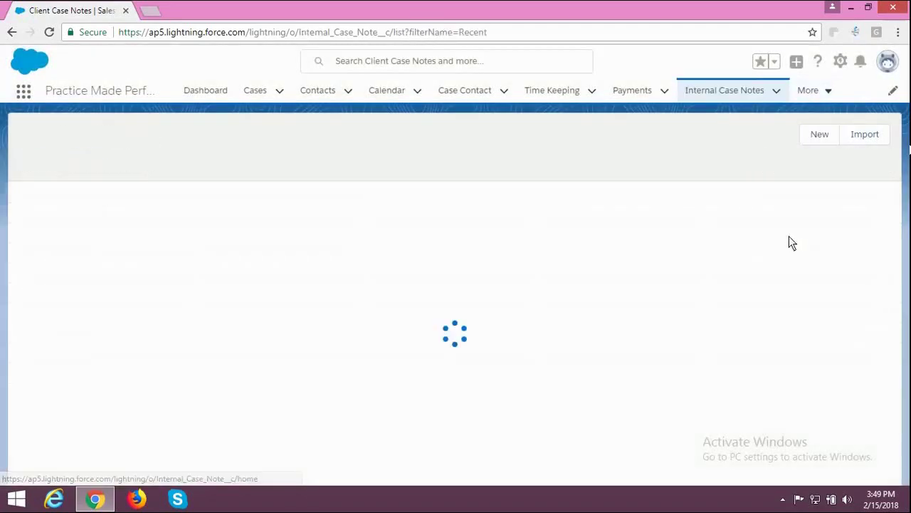
pyautogui.click(807, 137)
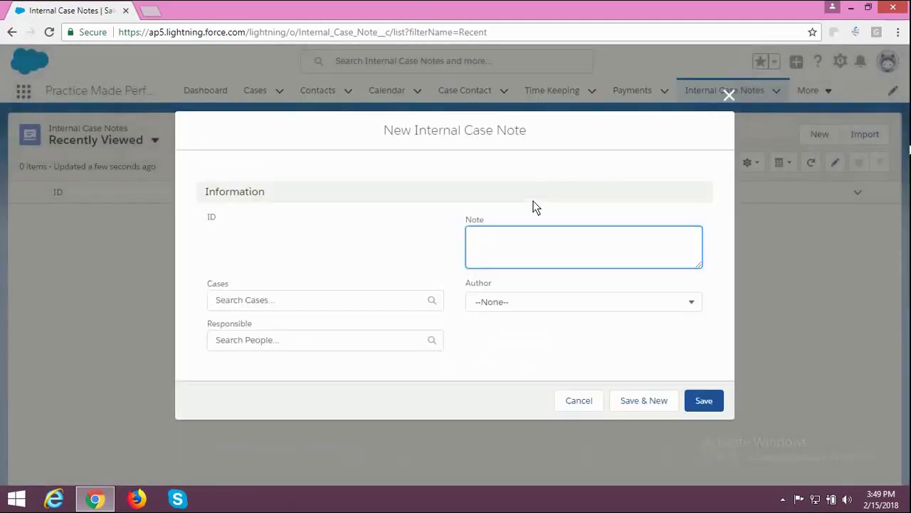
pyautogui.click(371, 299)
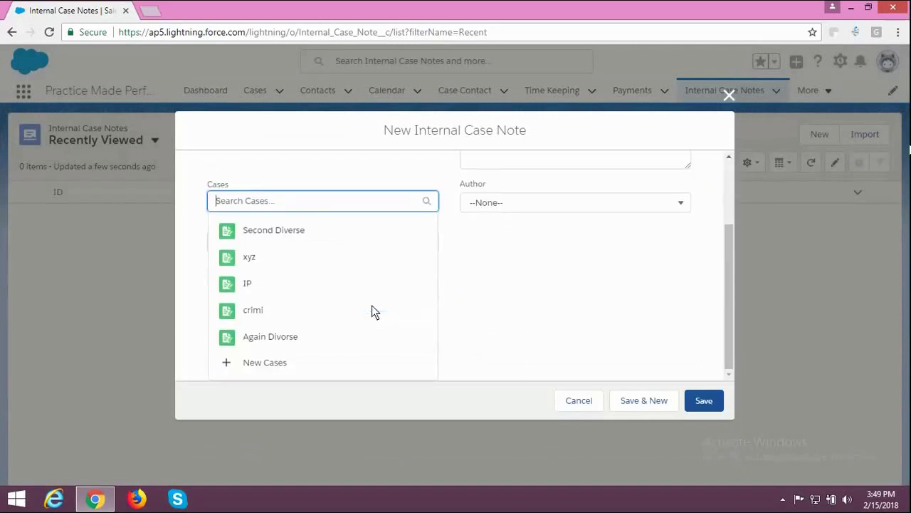
pyautogui.click(508, 261)
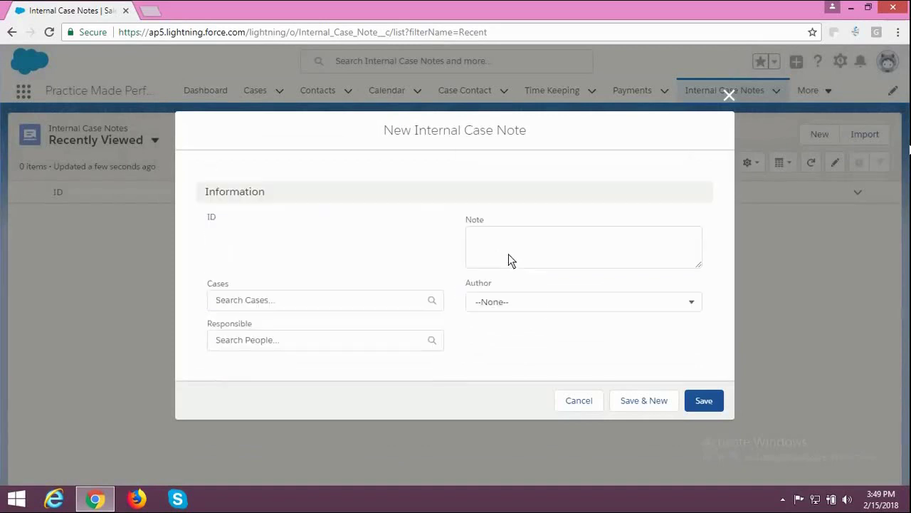
# Step: Show the Files page with the files owned by the current account
pyautogui.click(811, 91)
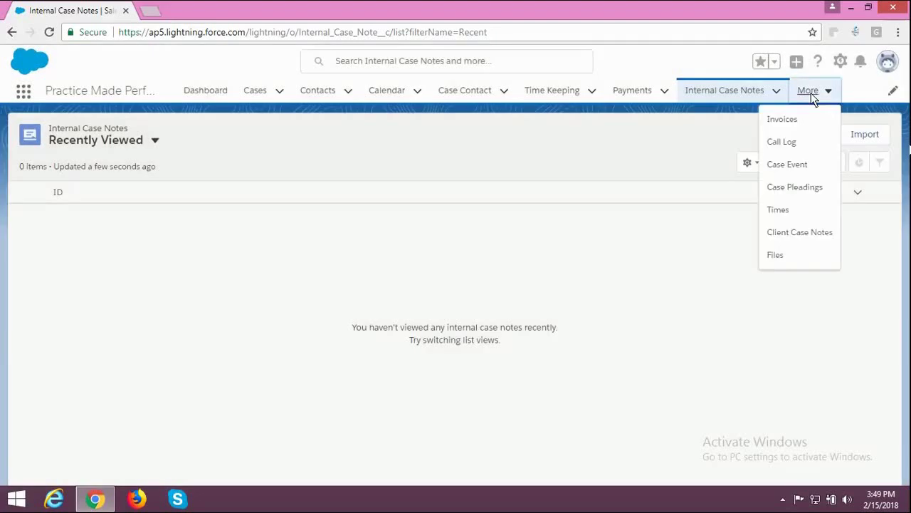
pyautogui.click(786, 255)
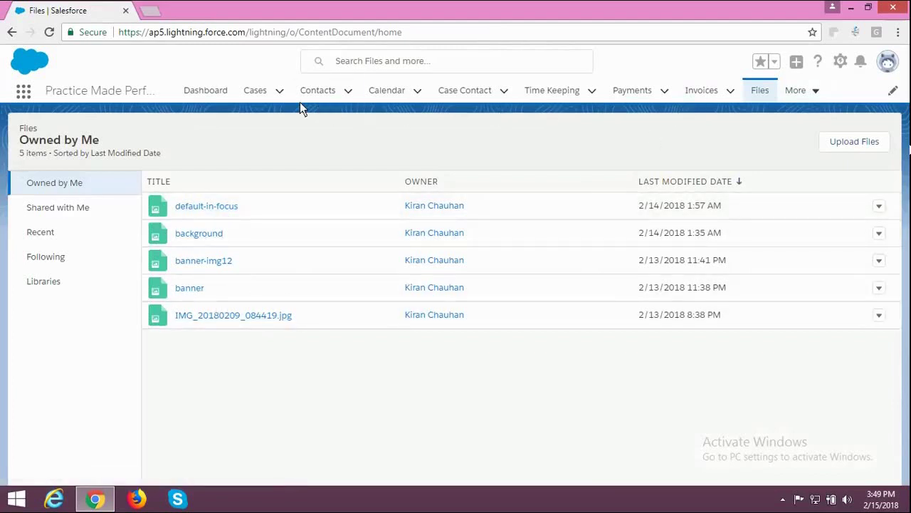
# Step: Open the Second Diverse case from the Cases list and view its Payment Invoice PDF
pyautogui.click(258, 91)
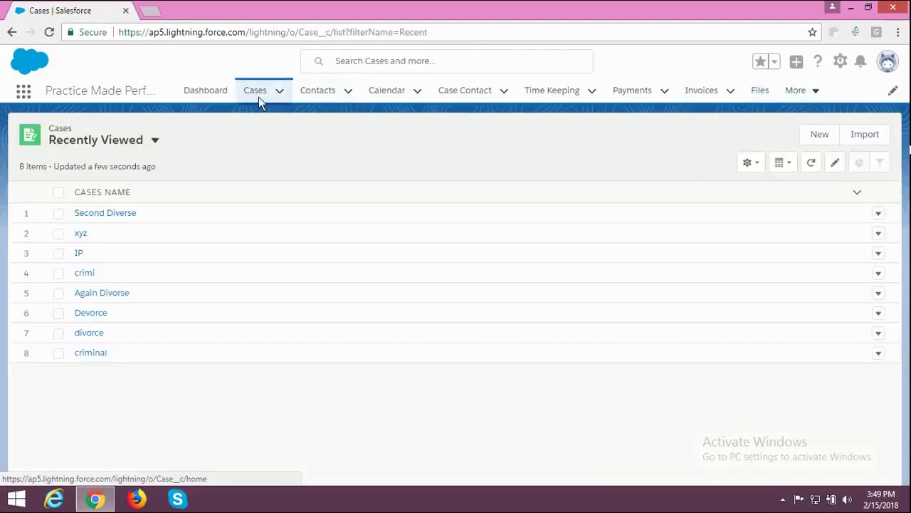
pyautogui.click(124, 214)
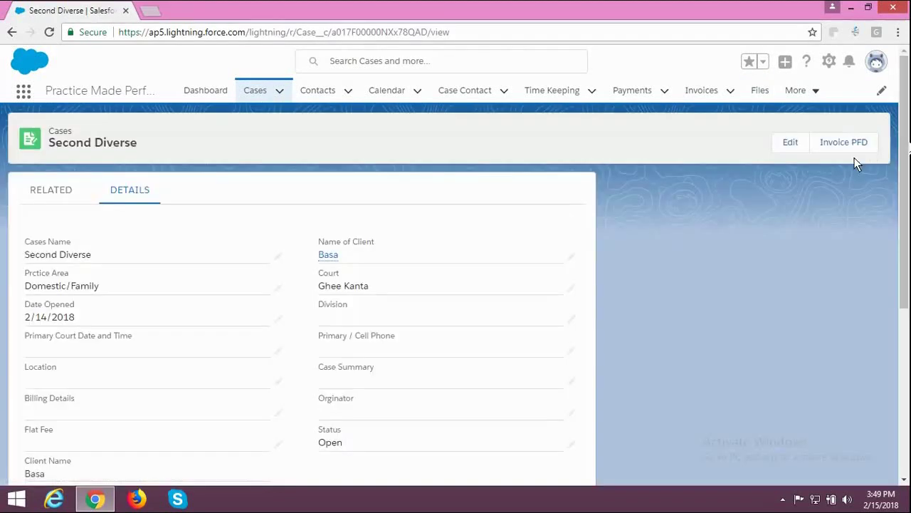
pyautogui.click(836, 144)
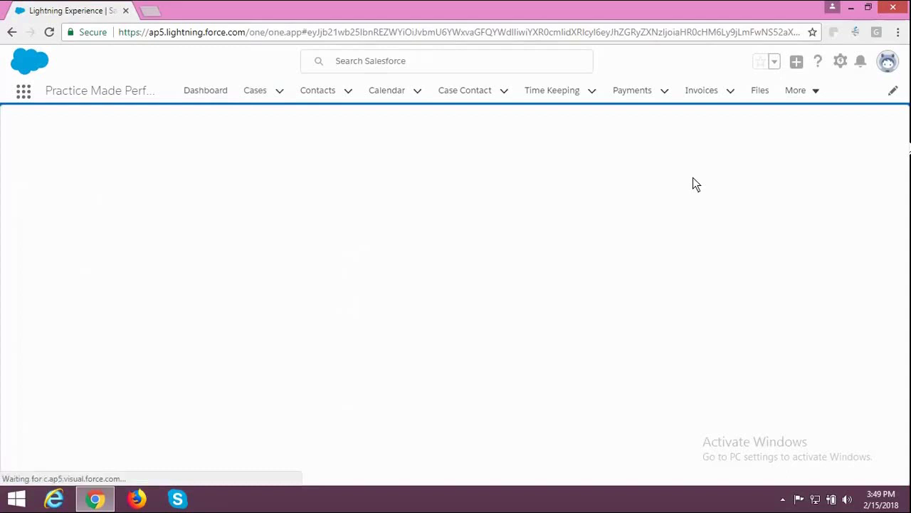
pyautogui.scroll(-5, 699, 198)
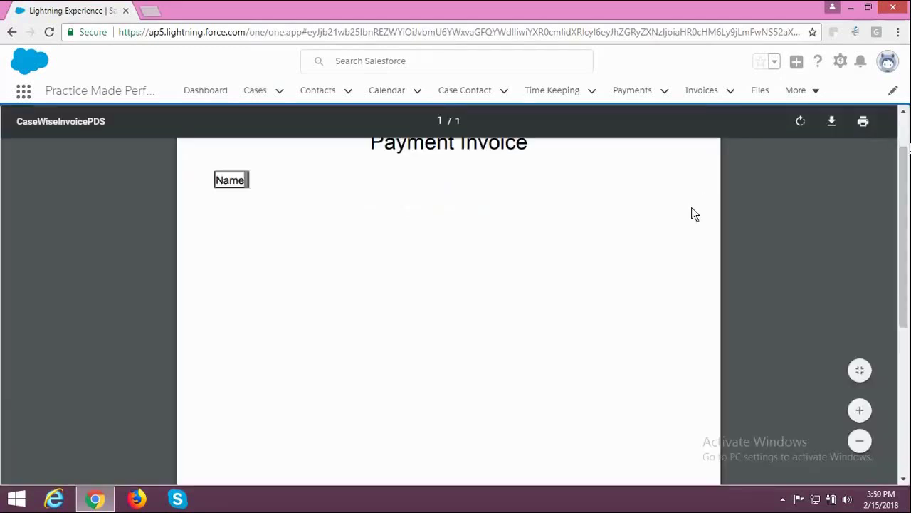
pyautogui.scroll(2, 435, 203)
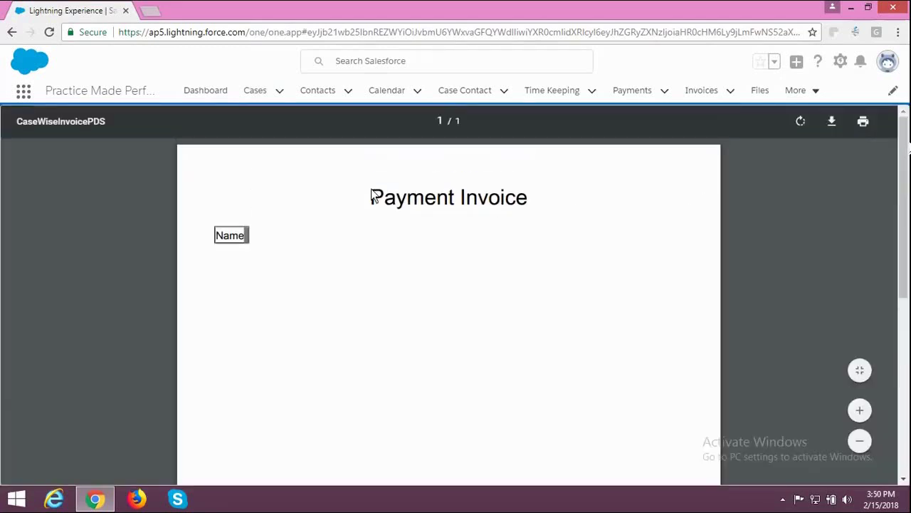
# Step: Return to the Cases list and view the details of the criminal case
pyautogui.click(248, 92)
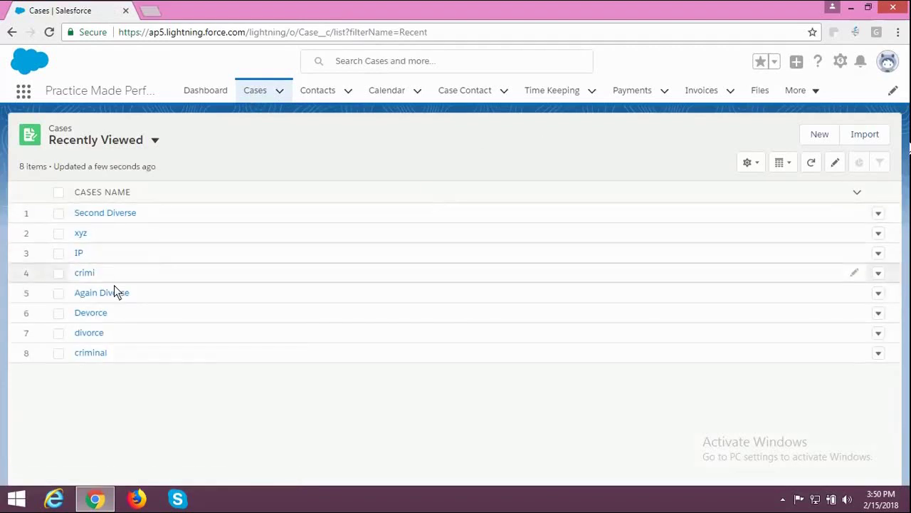
pyautogui.click(92, 353)
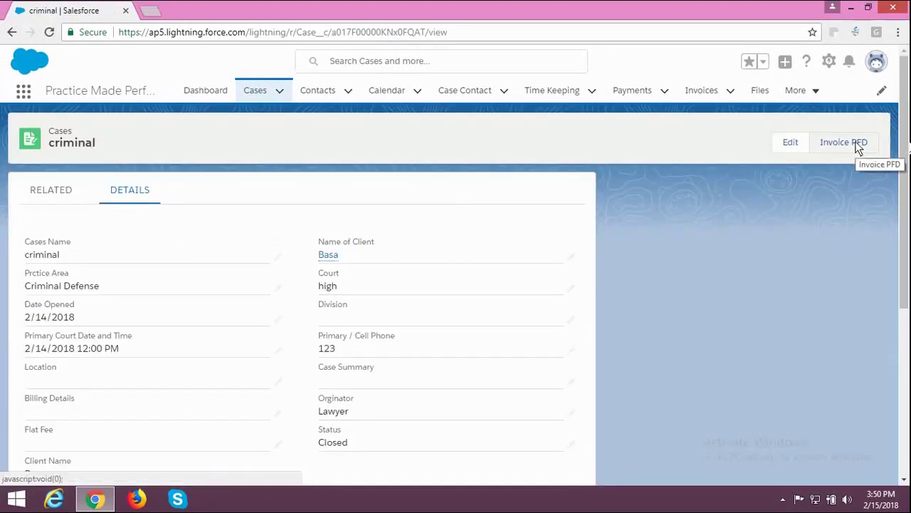
# Step: Open the Devorce case from the Cases list and view its Payment Invoice PDF
pyautogui.click(265, 99)
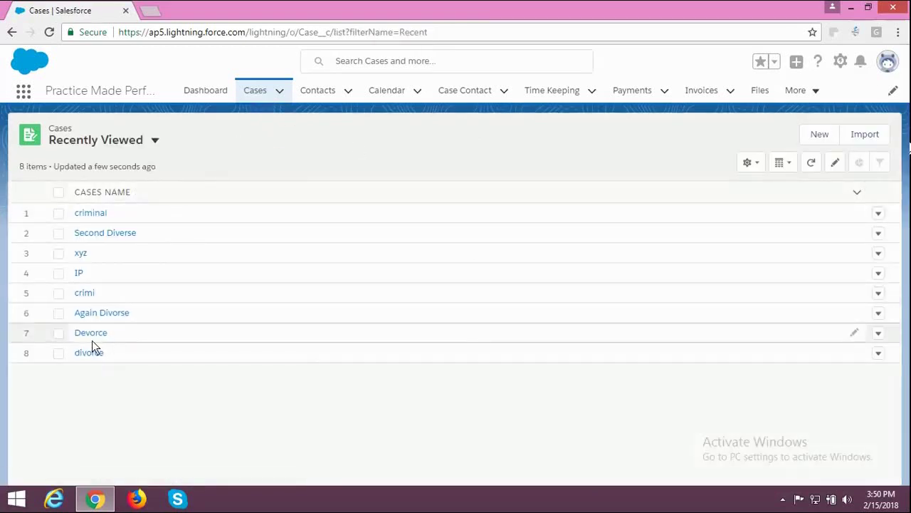
pyautogui.click(91, 332)
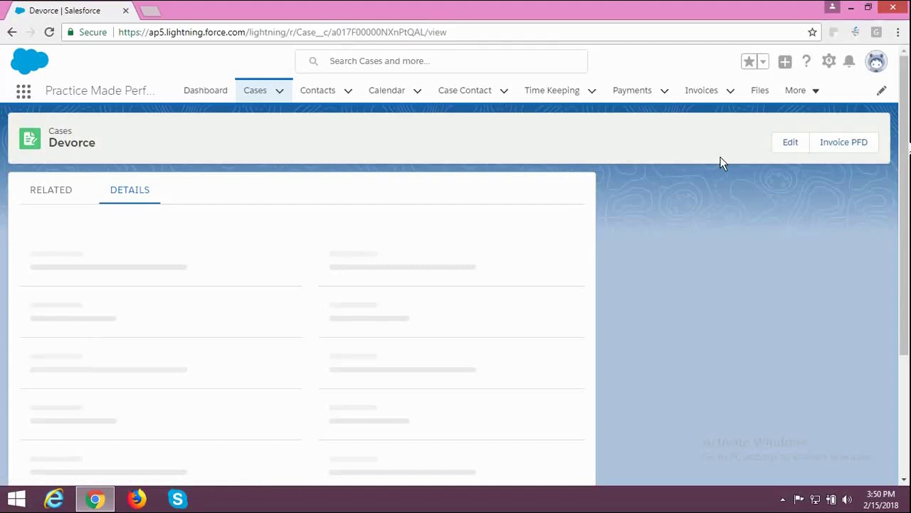
pyautogui.click(843, 142)
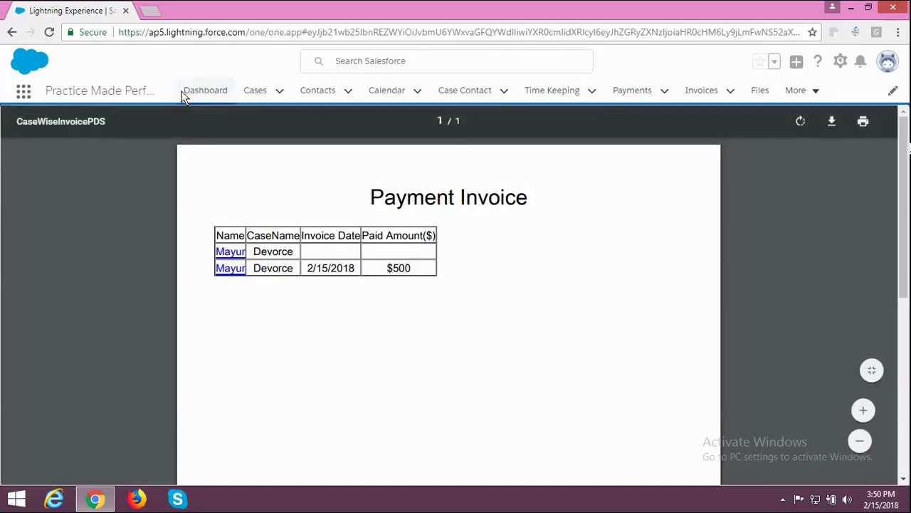
# Step: Revisit the Cases list and return to the Dashboard to review its Quick Actions and Time sections
pyautogui.click(254, 91)
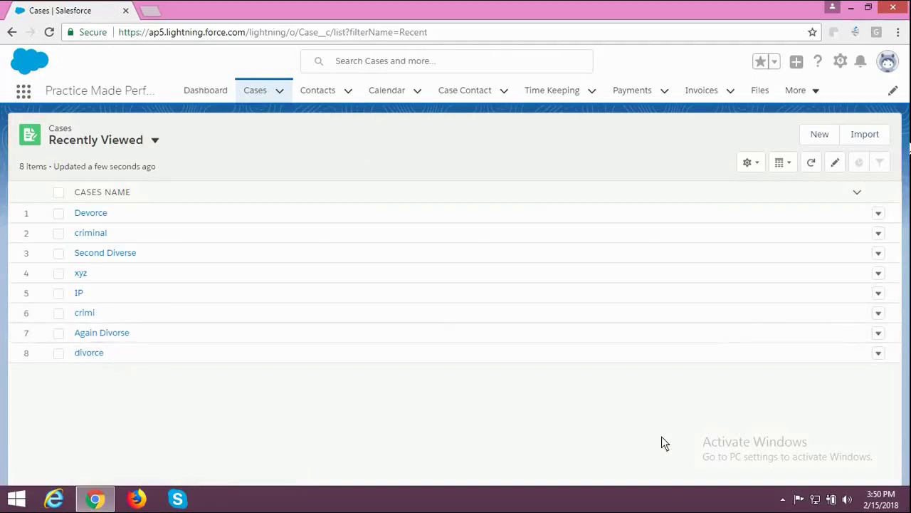
pyautogui.click(197, 100)
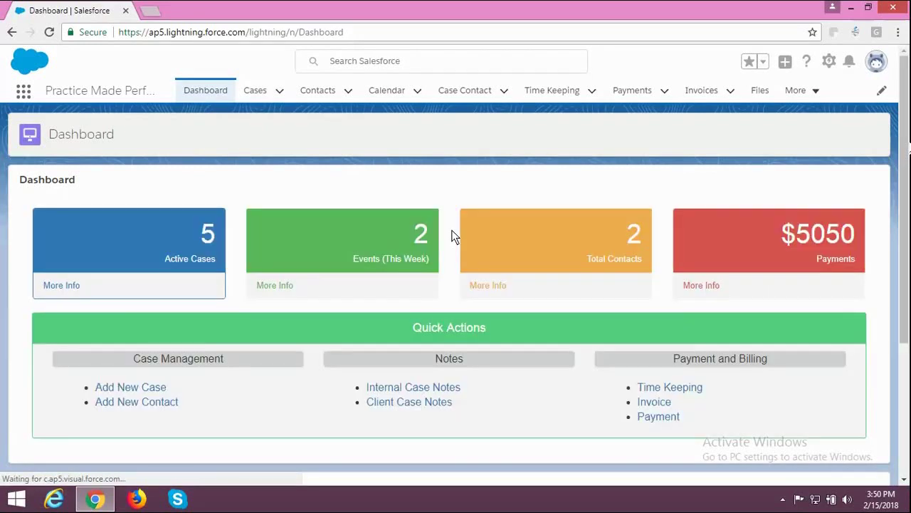
pyautogui.scroll(-2, 478, 268)
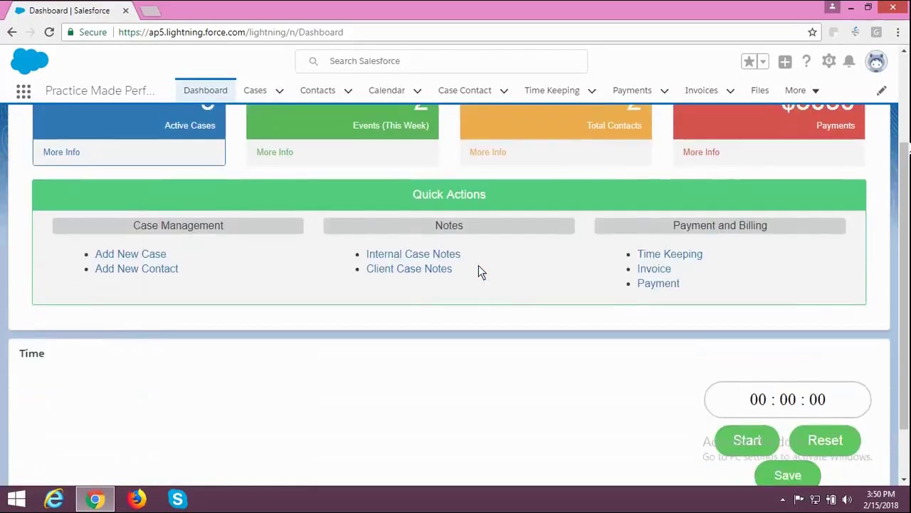